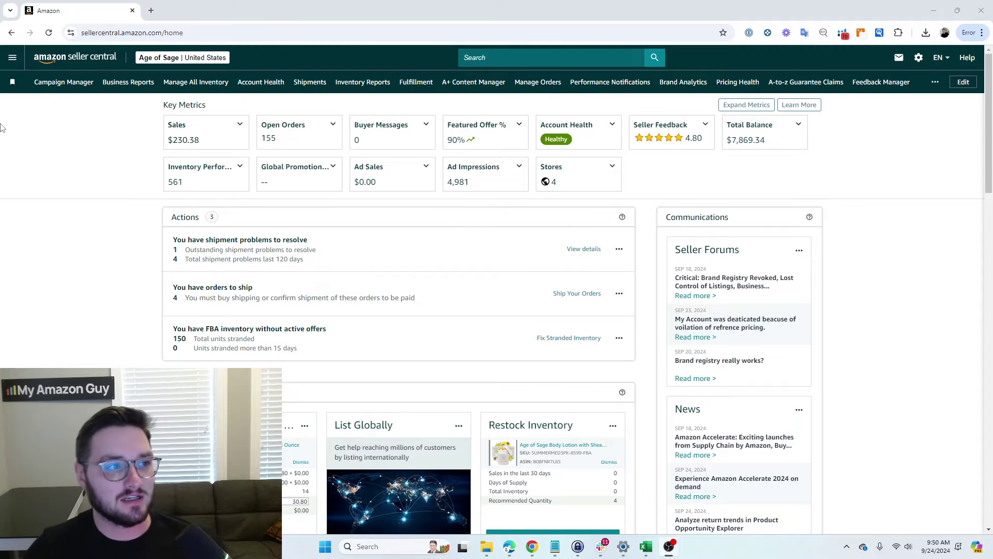
Step: Navigate from the main menu through FBA Inventory to the Shipments shipping queue
left_click(13, 60)
mouse_move(54, 107)
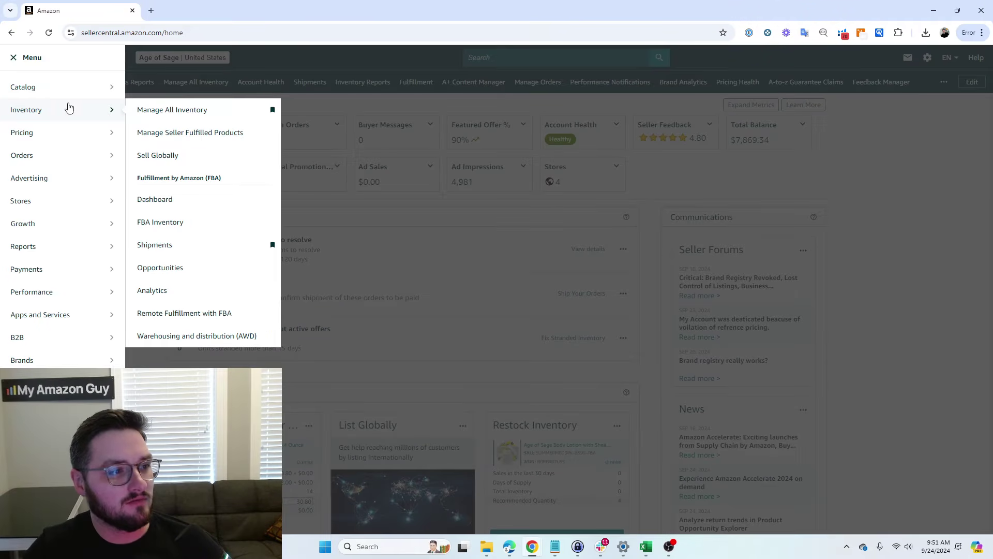
left_click(198, 223)
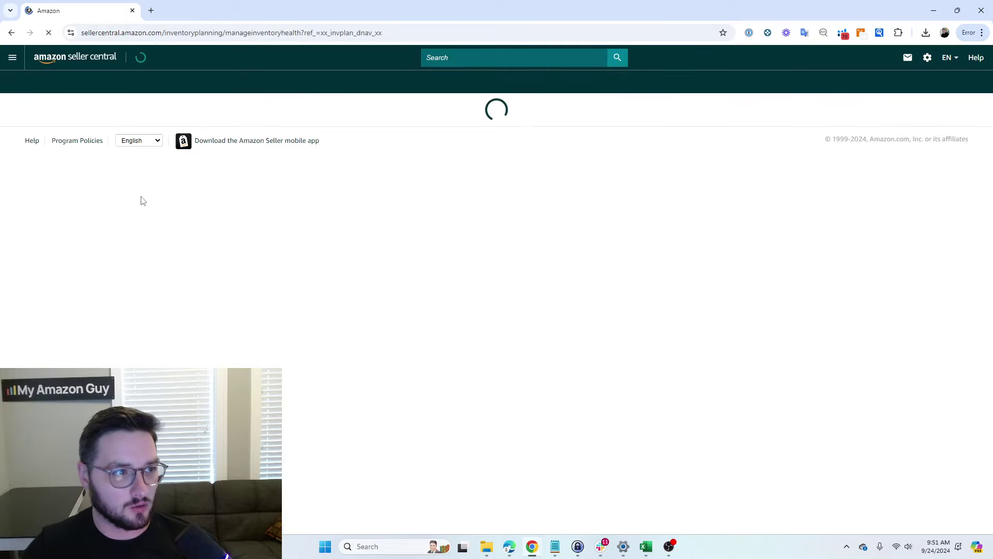
left_click(186, 106)
left_click(192, 130)
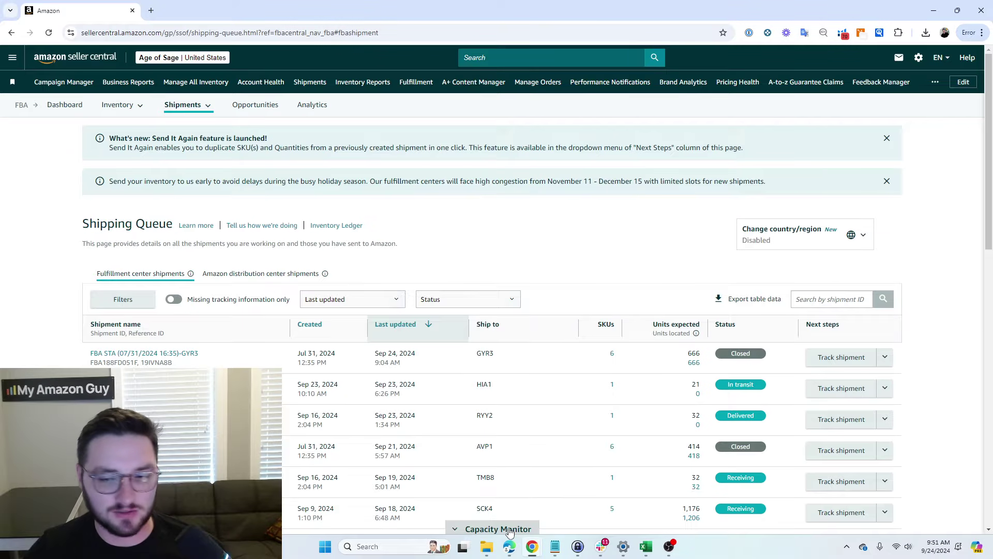
Step: Expand the Capacity Monitor and open the Capacity Manager in a new tab
left_click(509, 529)
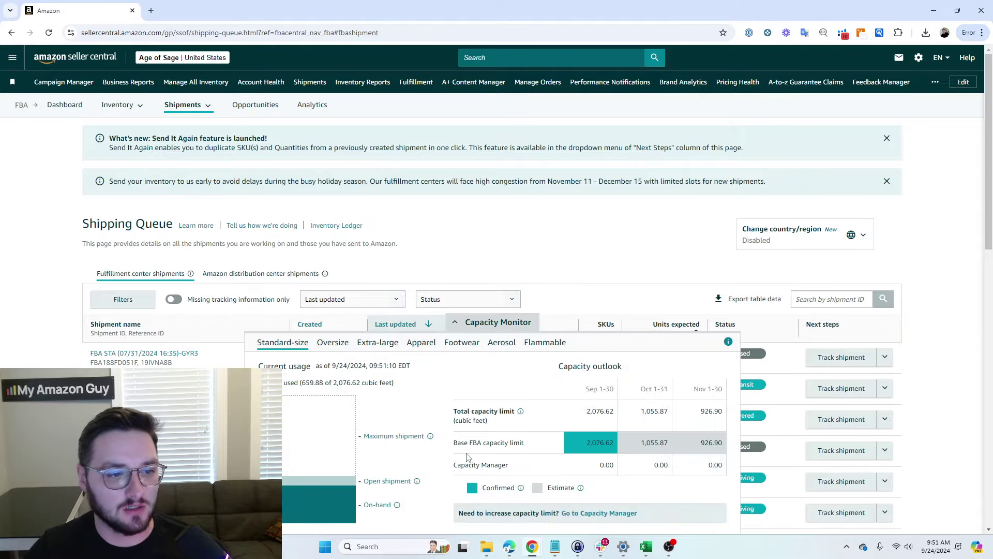
left_click_drag(458, 513, 554, 516)
left_click(599, 513)
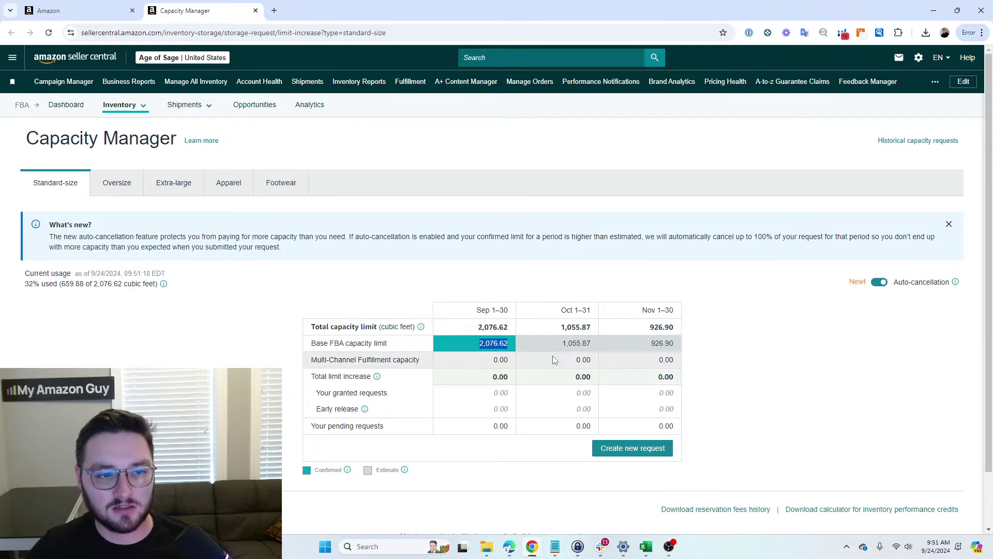
Step: Review the October and November base capacity limits, including November's 926.90 cubic feet
mouse_move(559, 351)
left_mouse_down()
mouse_move(578, 343)
mouse_move(563, 344)
left_mouse_up()
left_click_drag(650, 345, 672, 345)
left_click(719, 351)
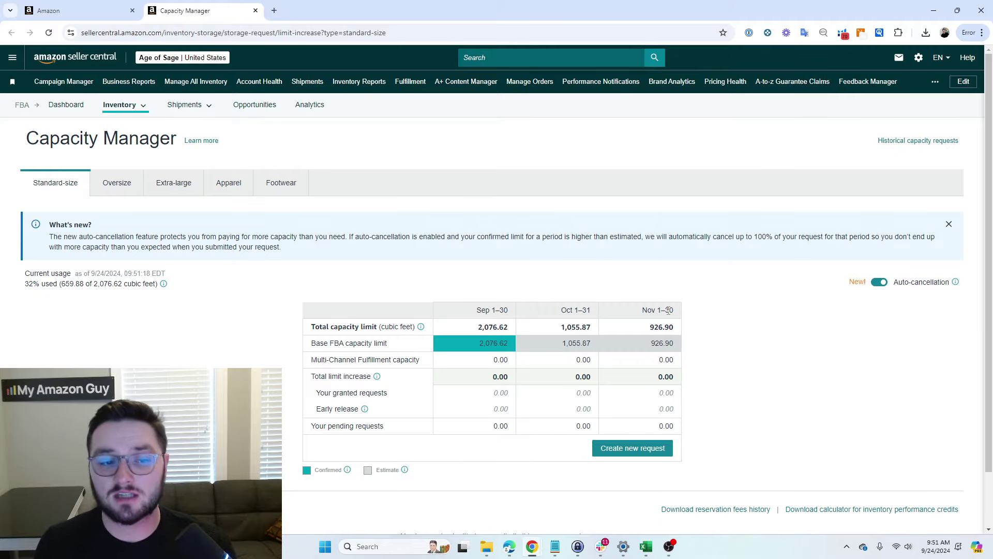
Step: Start a new capacity increase request for the November 1–30 period
left_click(638, 453)
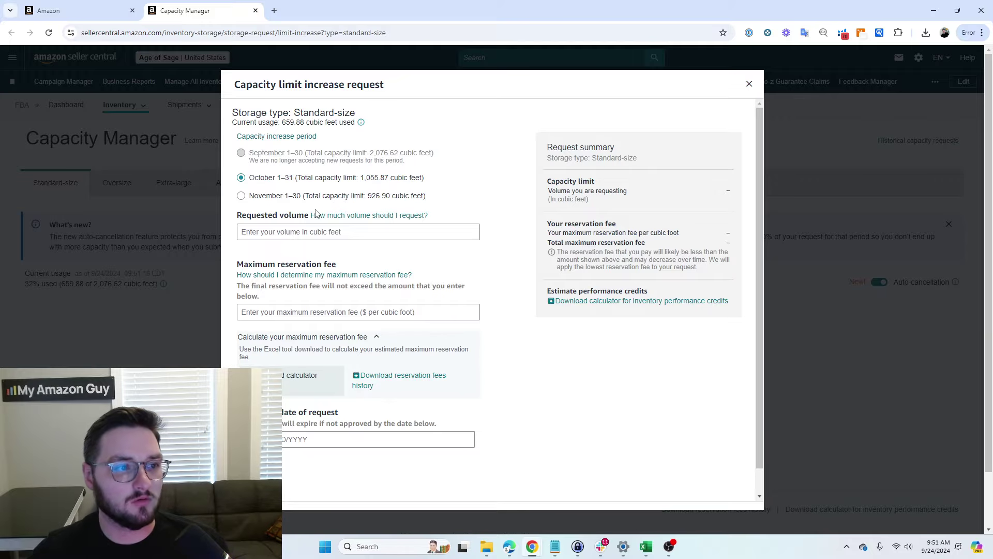
left_click(241, 197)
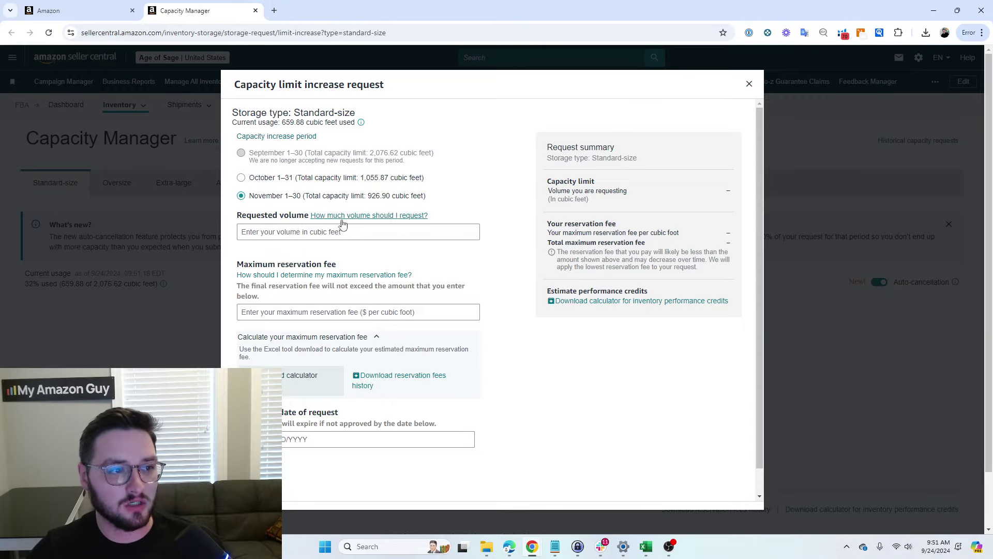
left_click_drag(236, 219, 308, 223)
left_click(301, 264)
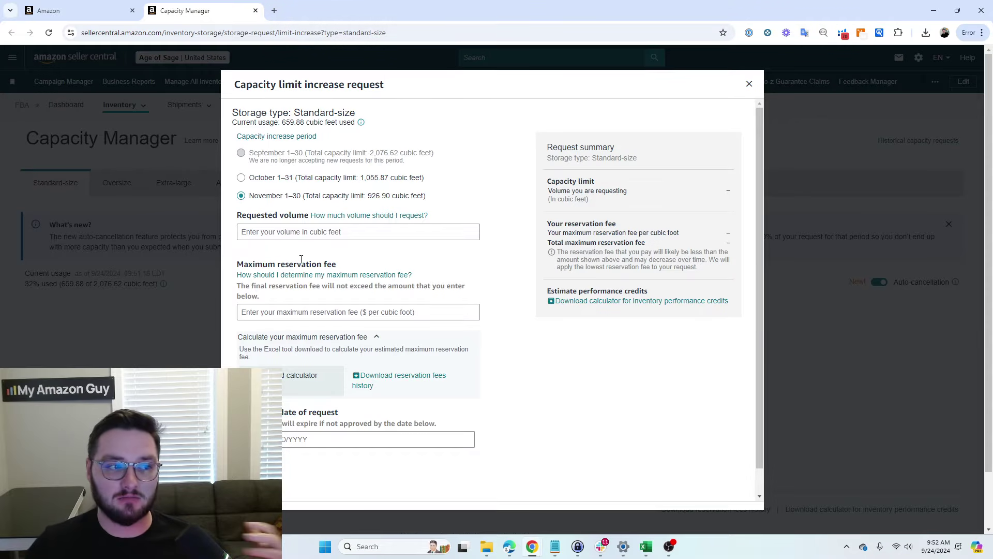
Step: Check the Maximum reservation fee section and download the reservation fees history
left_click_drag(234, 270, 351, 265)
left_click(355, 262)
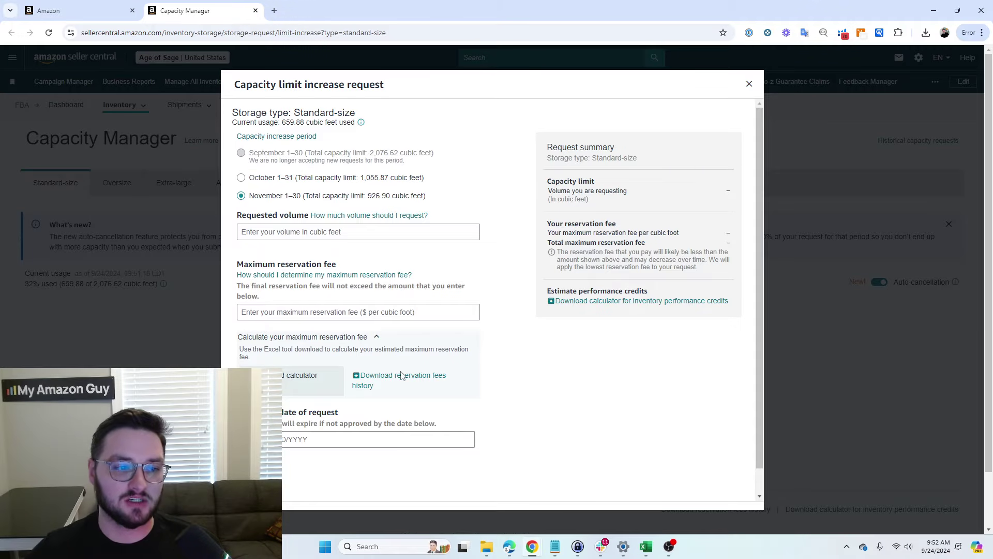
left_click(375, 386)
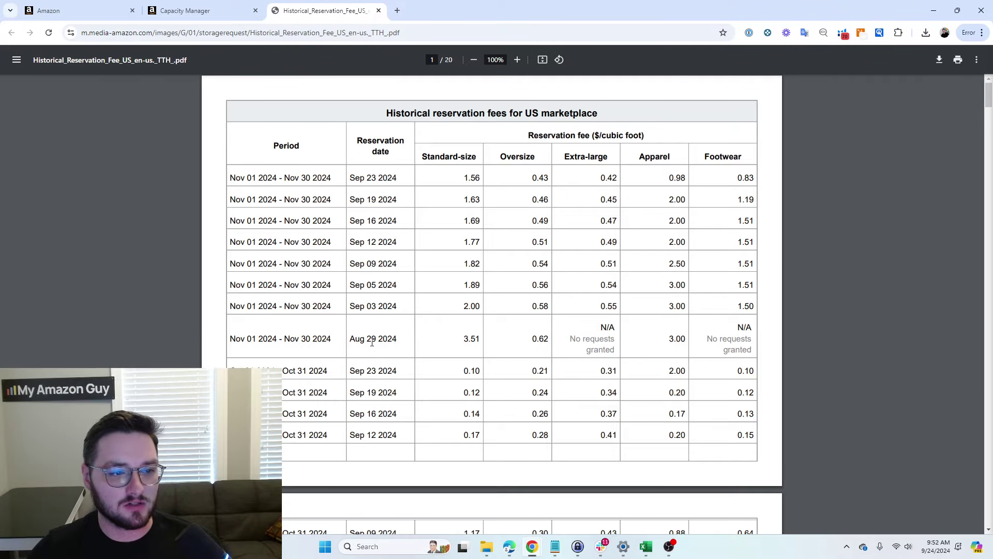
Step: Compare Standard-size fees in the PDF, noting November's latest 1.56 and October's 0.10
left_click_drag(466, 342, 484, 340)
left_click(473, 364)
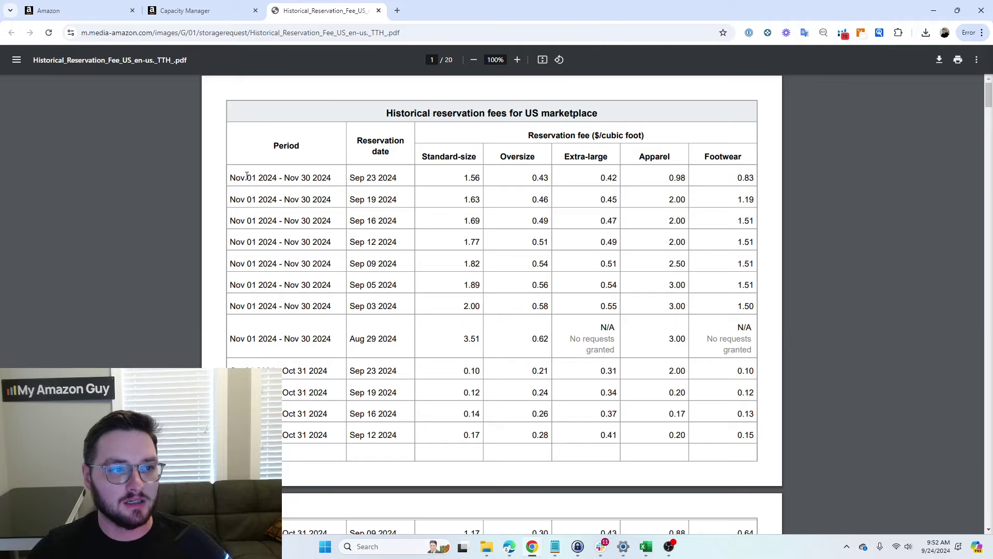
left_click_drag(465, 179, 485, 180)
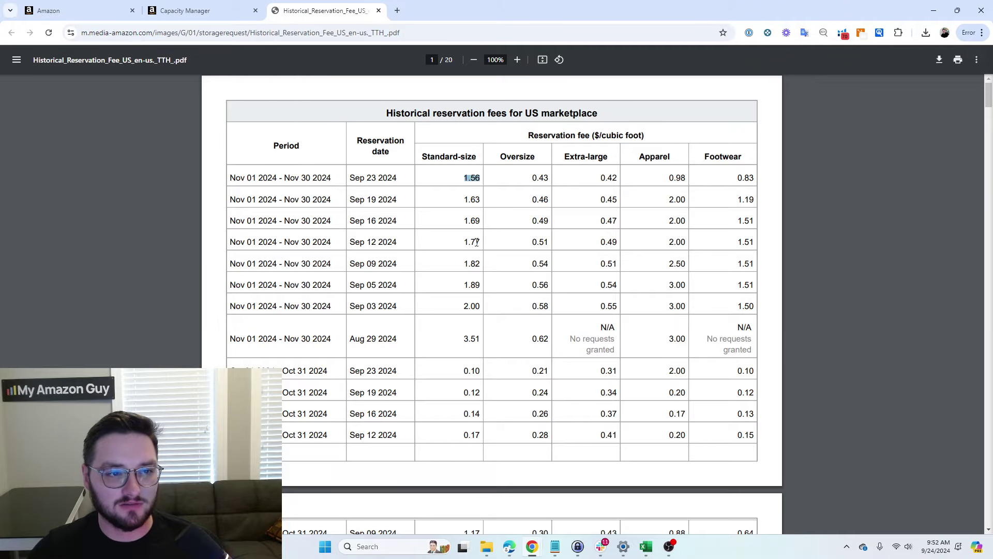
left_click(468, 367)
scroll(452, 331, "down", 4)
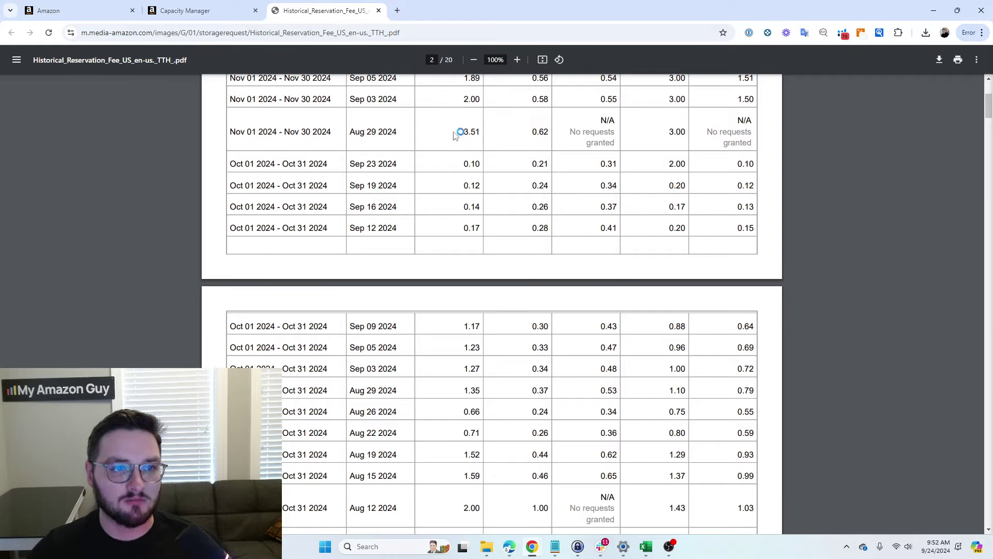
left_click_drag(464, 163, 481, 163)
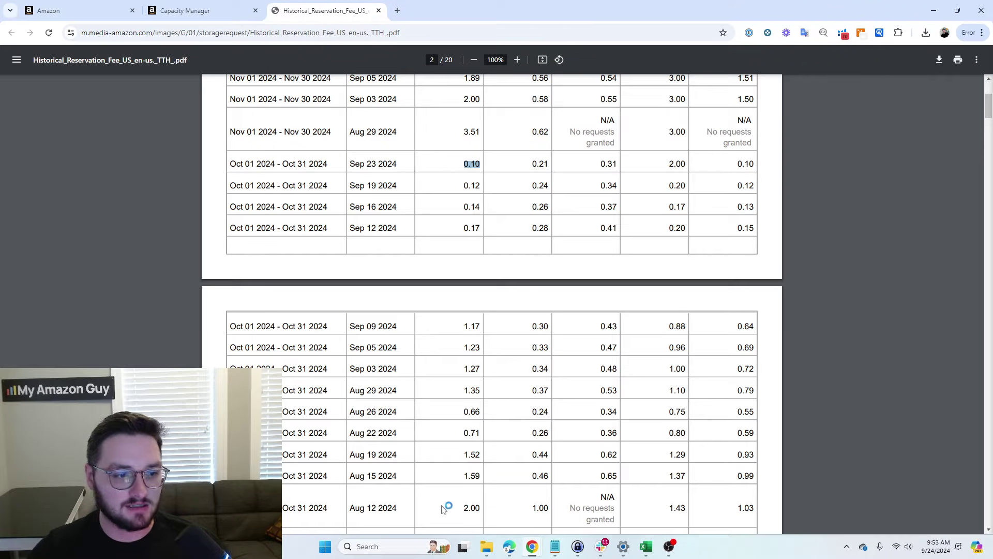
scroll(448, 471, "down", 2)
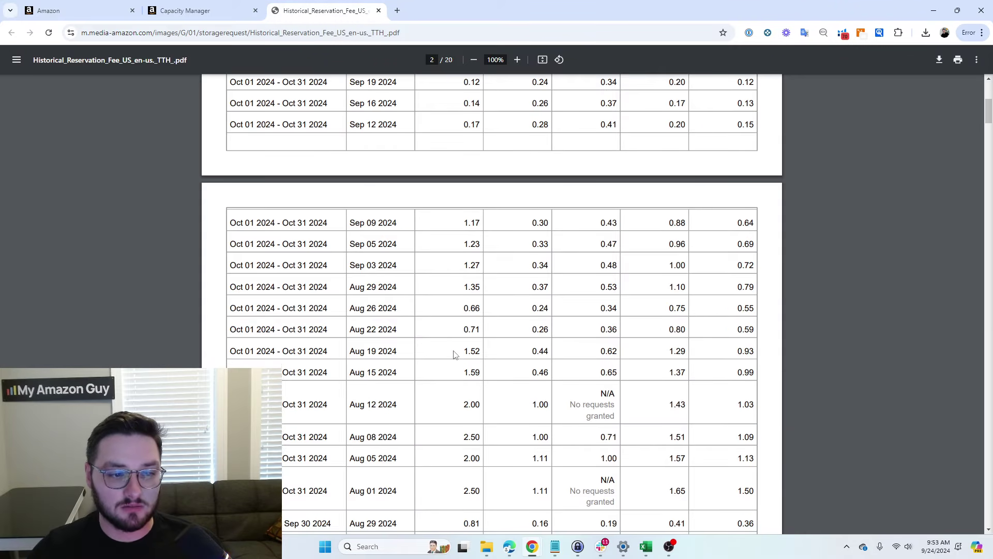
scroll(469, 437, "up", 3)
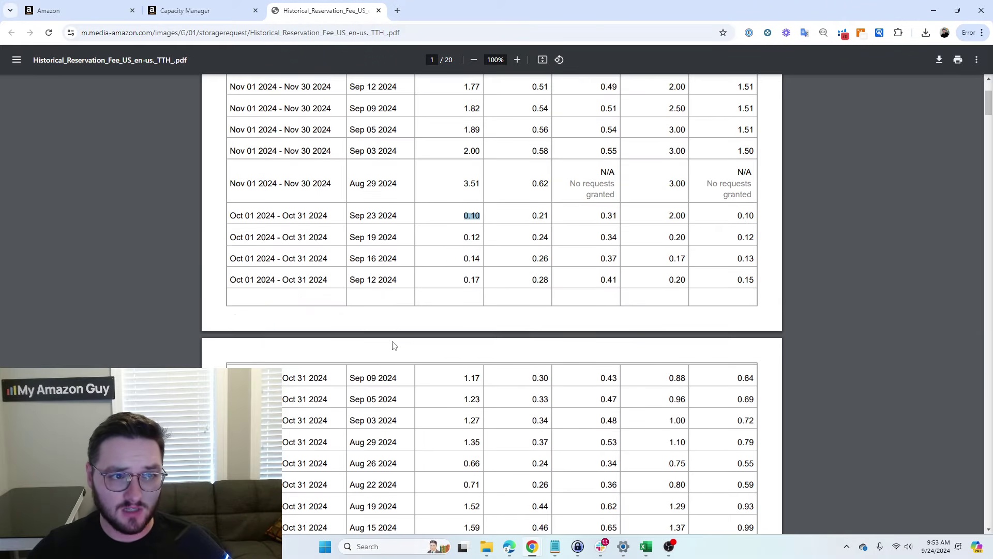
scroll(433, 343, "up", 3)
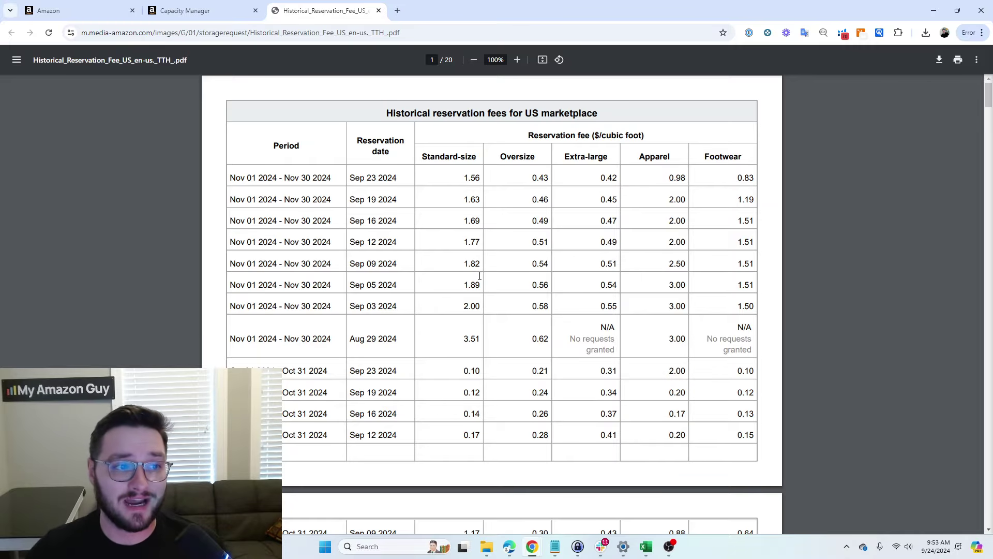
Step: Download the Capacity Manager Calculator workbook and bring it up in Excel
left_click(233, 5)
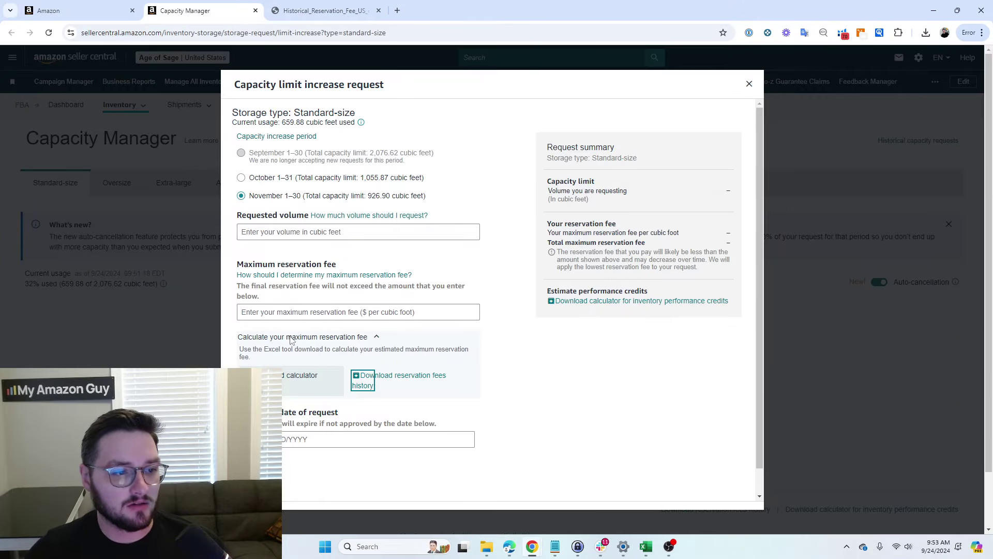
left_click(304, 388)
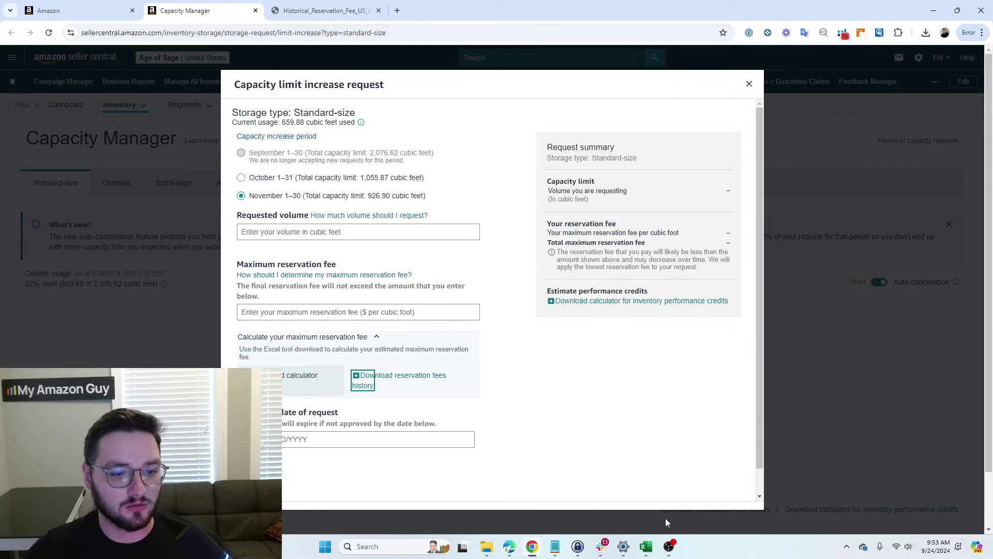
left_click(645, 548)
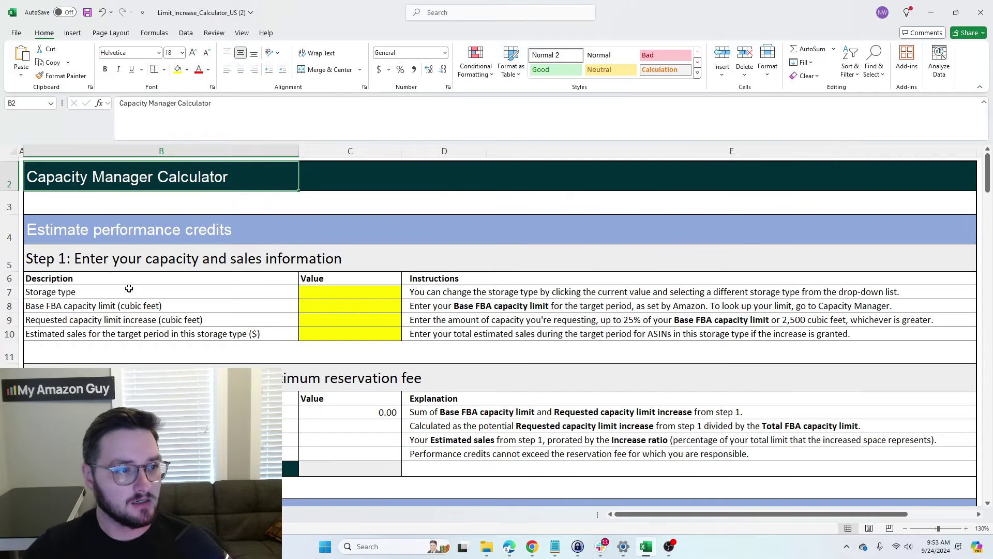
Step: Review the Step 1, Step 2 and sales scenario sections, ending on cell C7
scroll(136, 291, "down", 1)
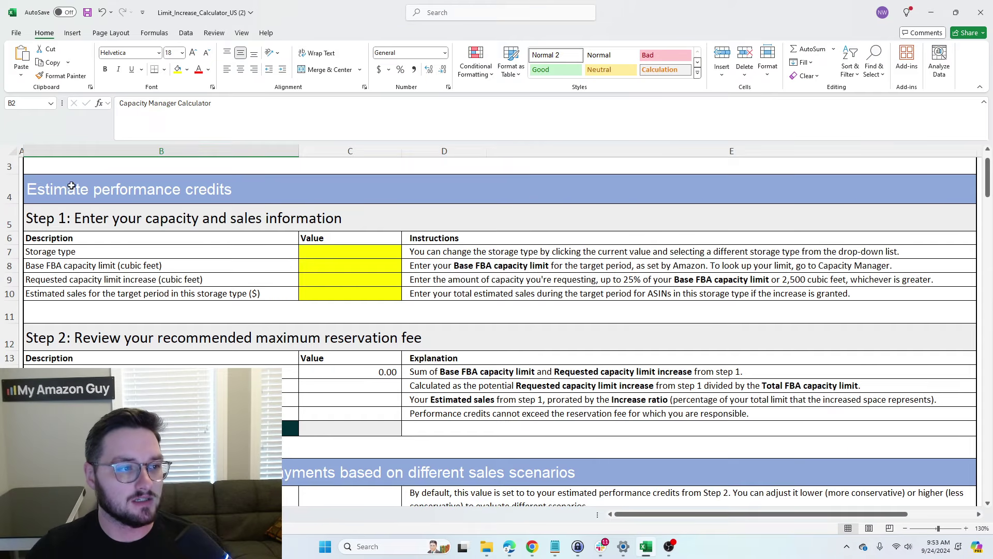
left_click(128, 227)
scroll(139, 311, "down", 1)
left_click(131, 302)
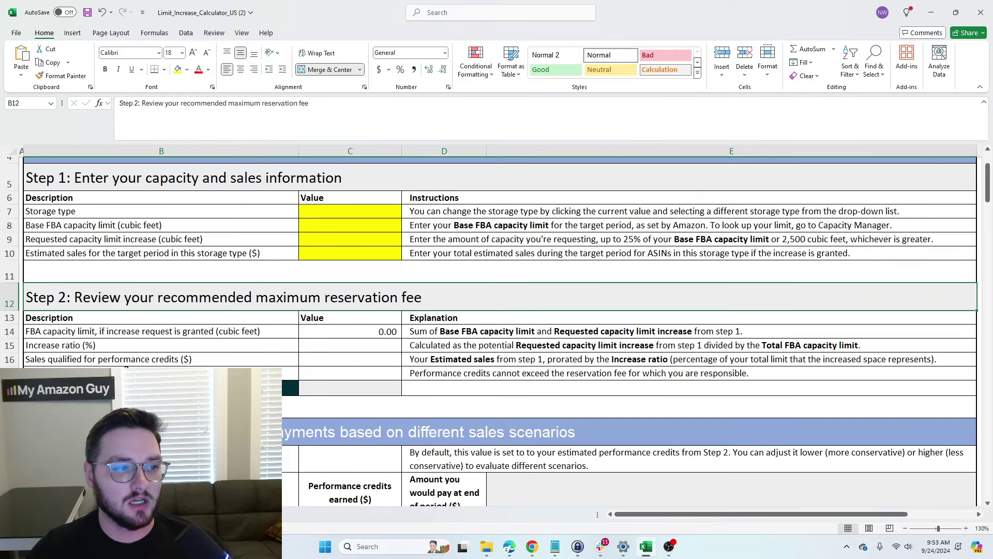
scroll(155, 331, "down", 3)
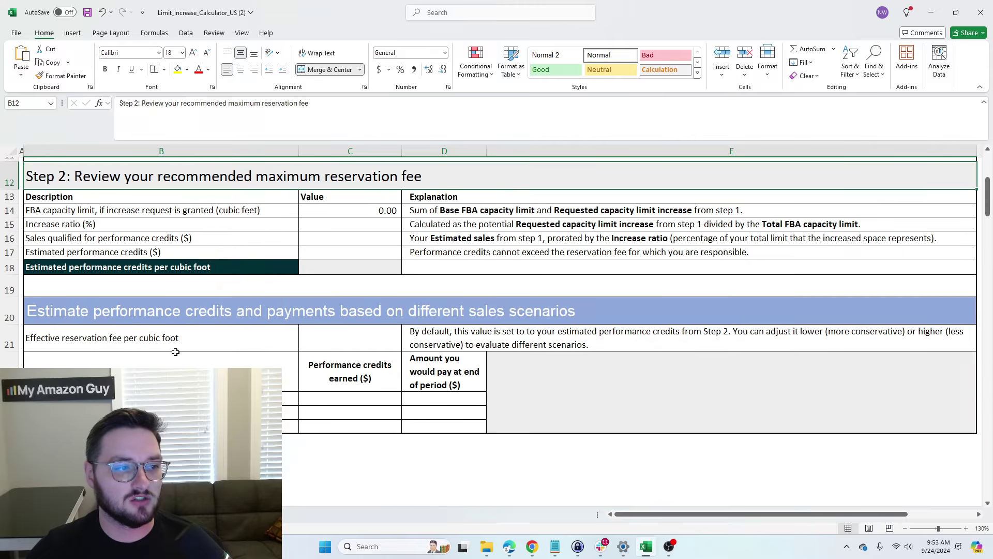
left_click(105, 300)
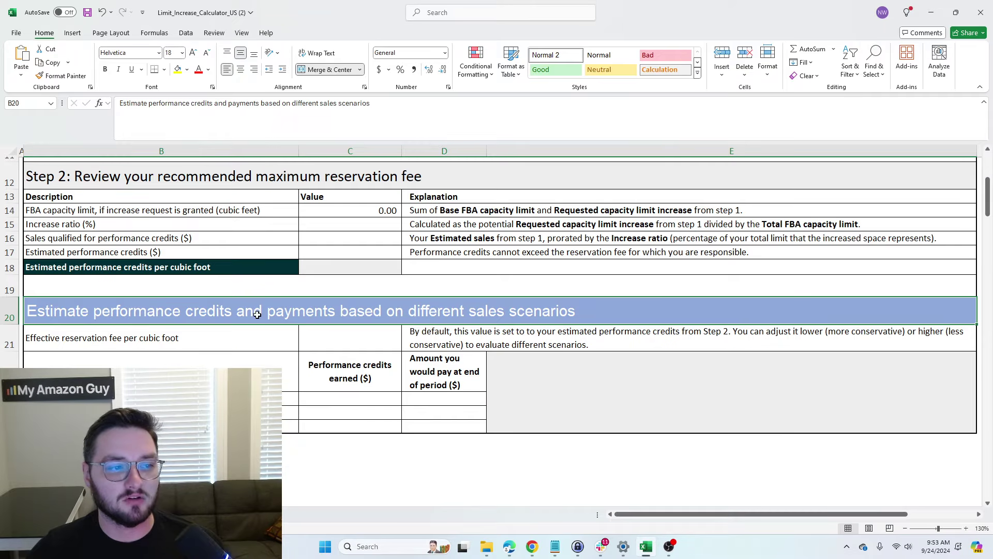
scroll(341, 321, "up", 3)
left_click(336, 214)
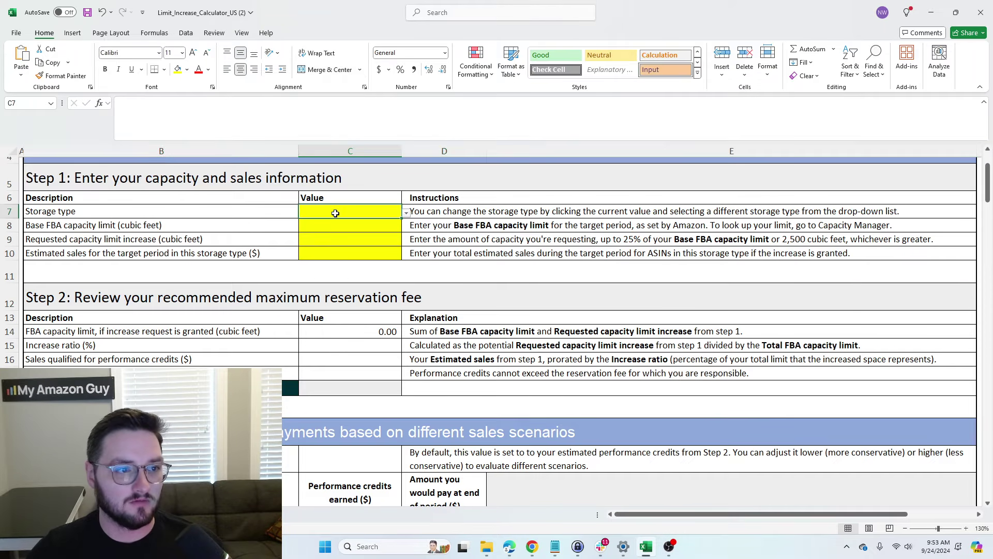
Step: Set storage type to Standard-size capacity and the base FBA capacity limit to 926
left_click(406, 213)
left_click(391, 226)
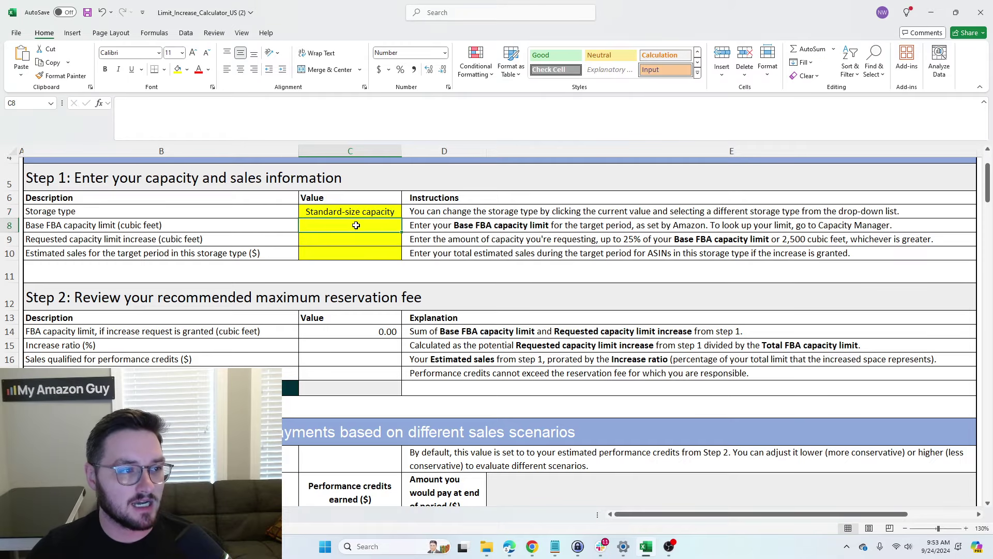
left_click(355, 227)
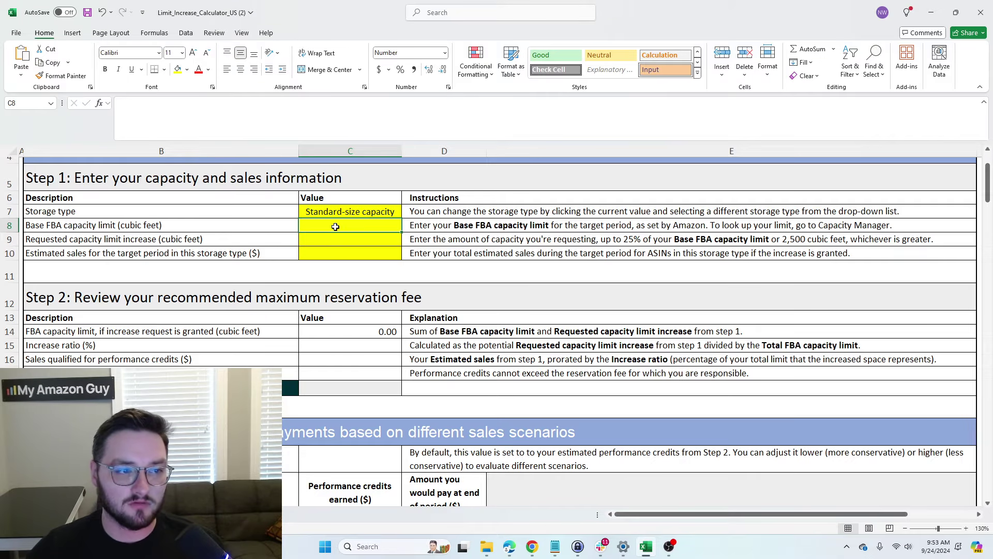
type("926")
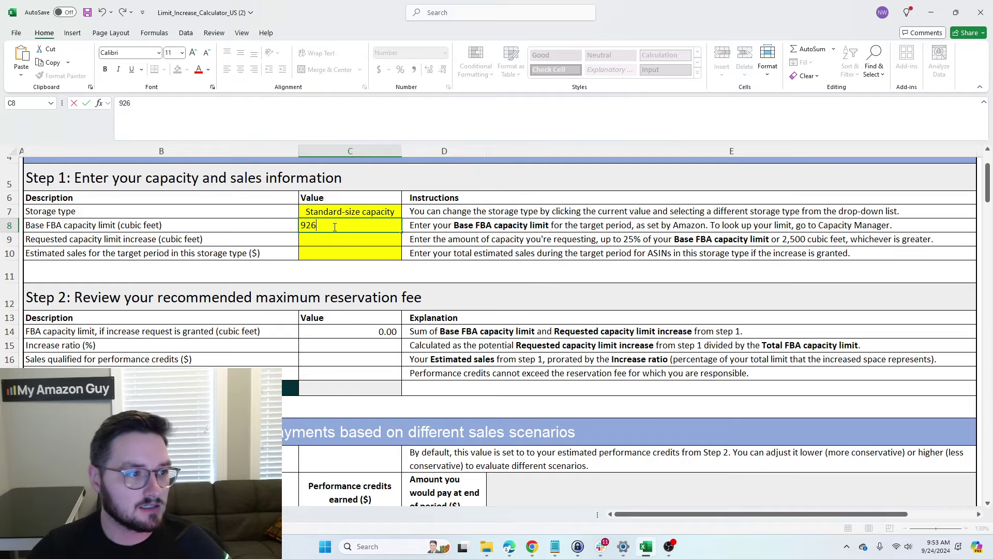
left_click(160, 242)
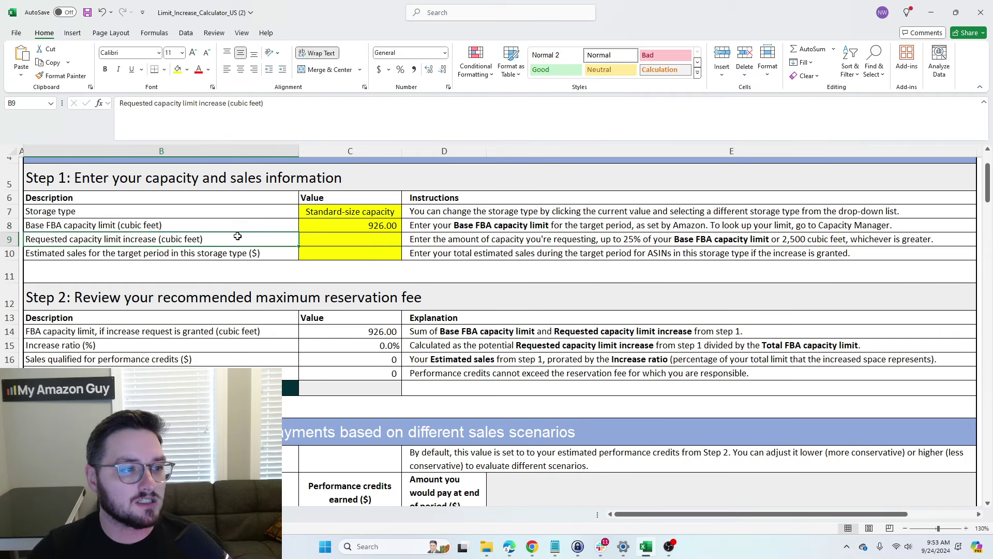
Step: Enter a 500 cu ft requested increase and begin typing 100000 as estimated sales
left_click(349, 242)
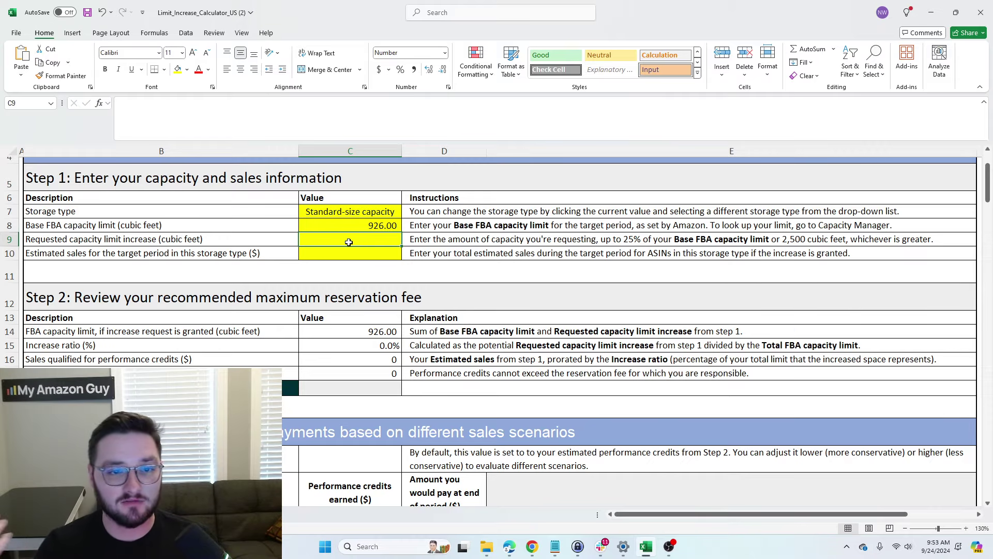
type("500")
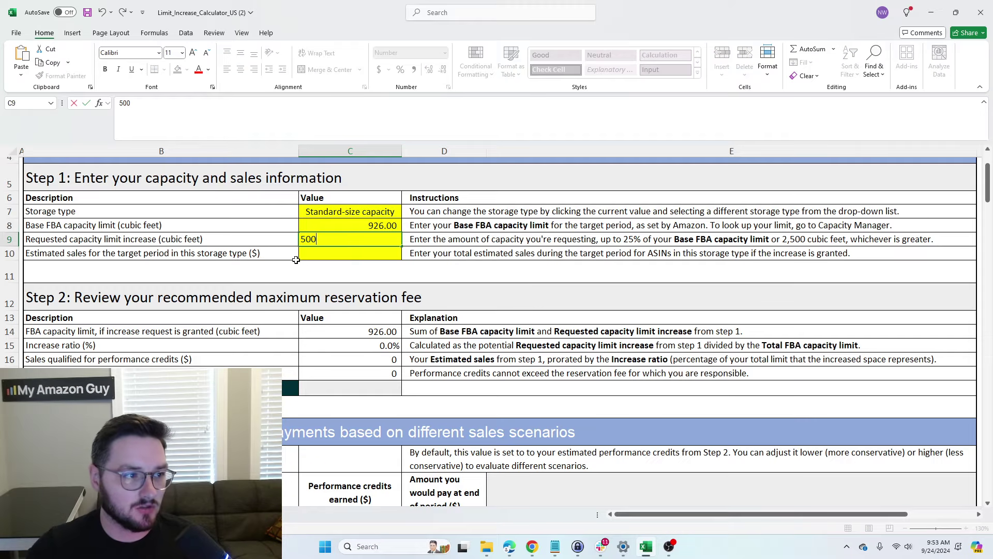
left_click(124, 255)
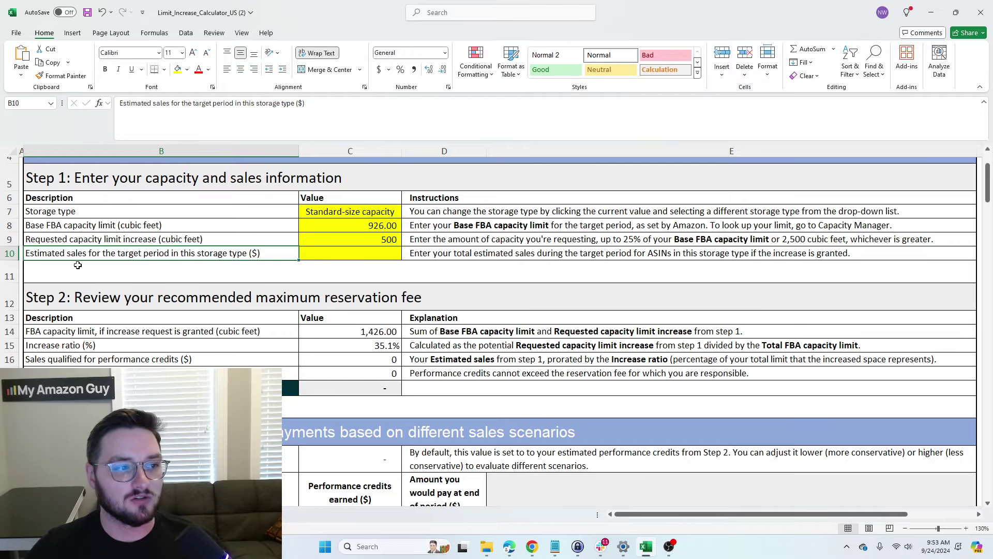
left_click(315, 255)
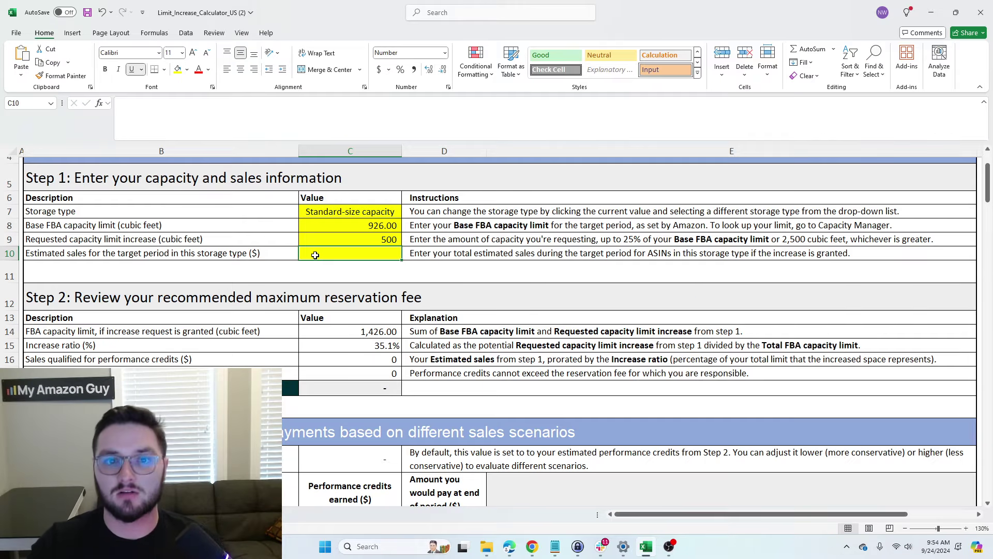
type("100000")
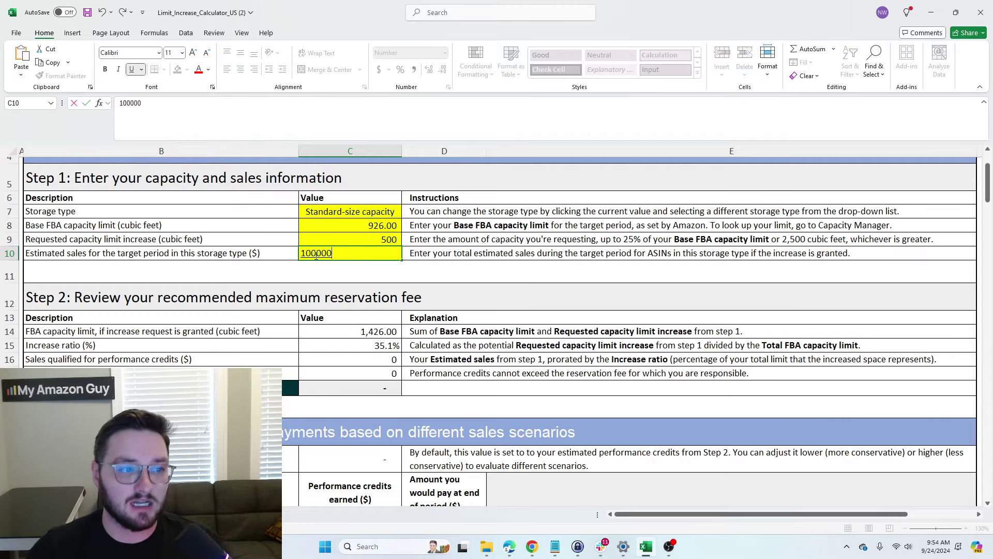
Step: Commit 100,000 estimated sales and inspect the 1,426.00 FBA capacity limit formula
key("ctrl+Return")
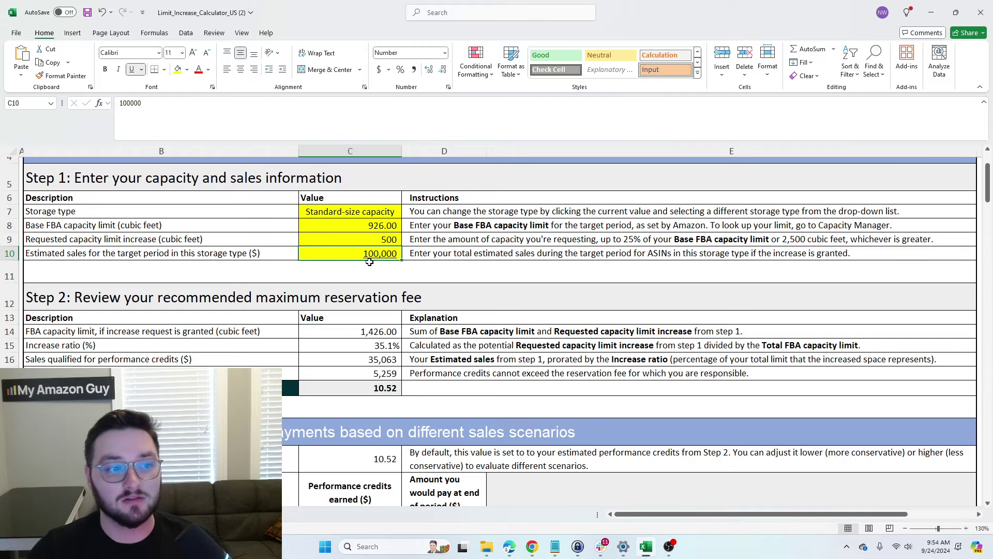
scroll(223, 251, "down", 1)
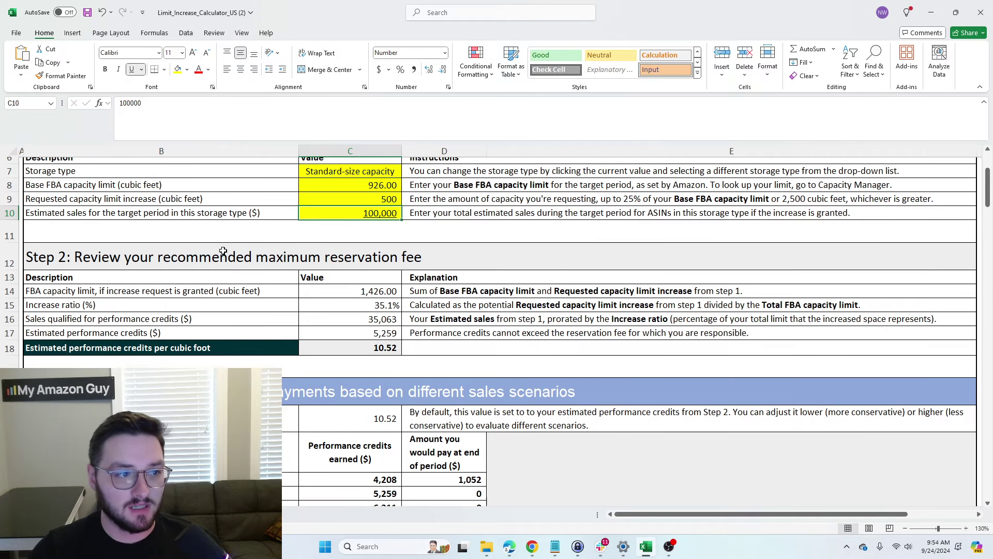
scroll(169, 261, "down", 1)
left_click(98, 212)
left_click(71, 250)
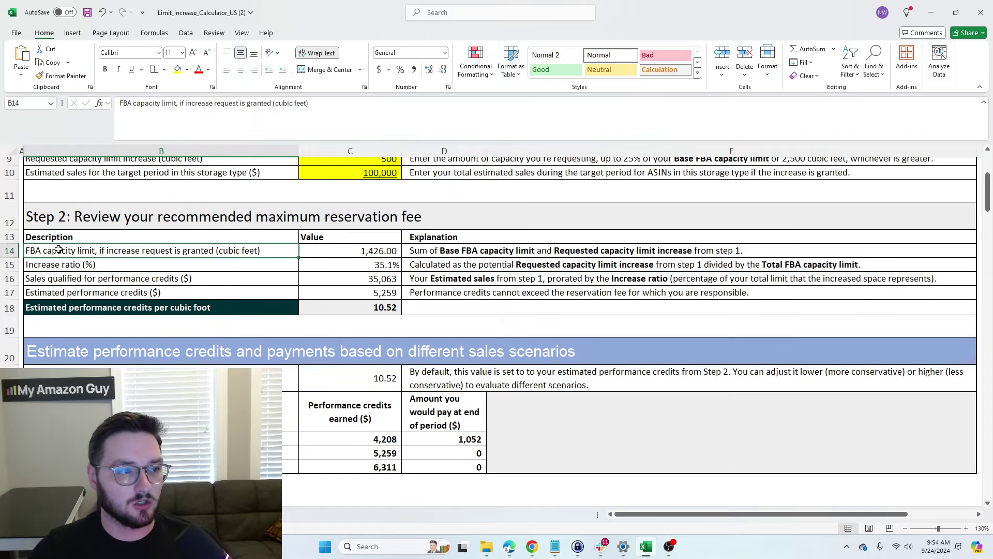
left_click(337, 254)
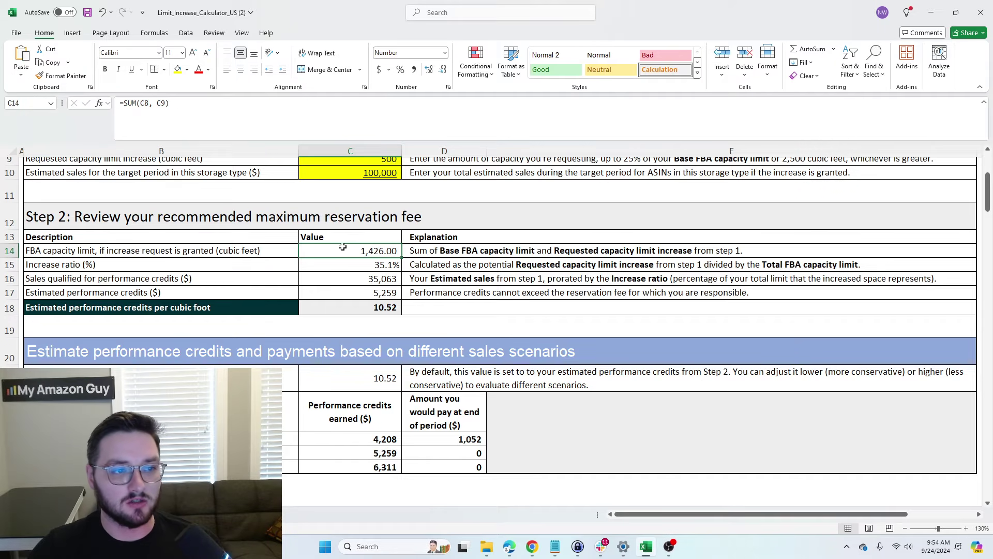
scroll(331, 247, "up", 1)
key("Up")
key("Up")
key("Up")
key("Up")
key("Up")
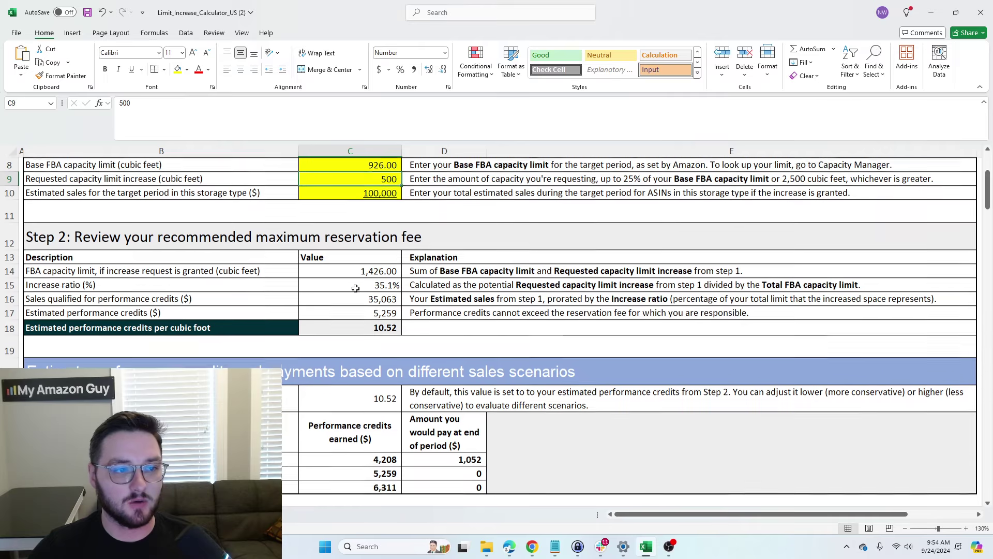
scroll(360, 288, "down", 3)
Step: Inspect the 35.1% increase ratio and qualified sales formulas in Step 2
left_click(227, 266)
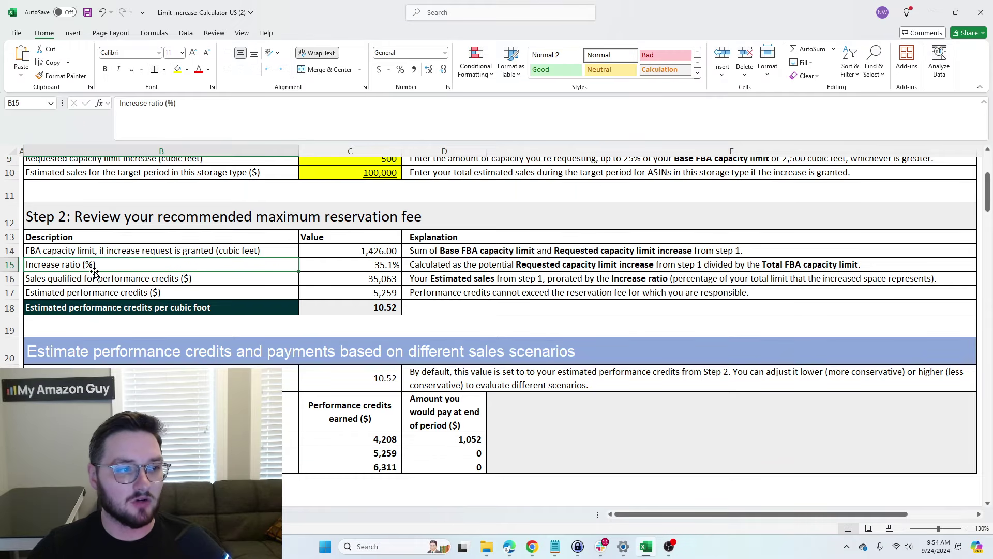
left_click(369, 267)
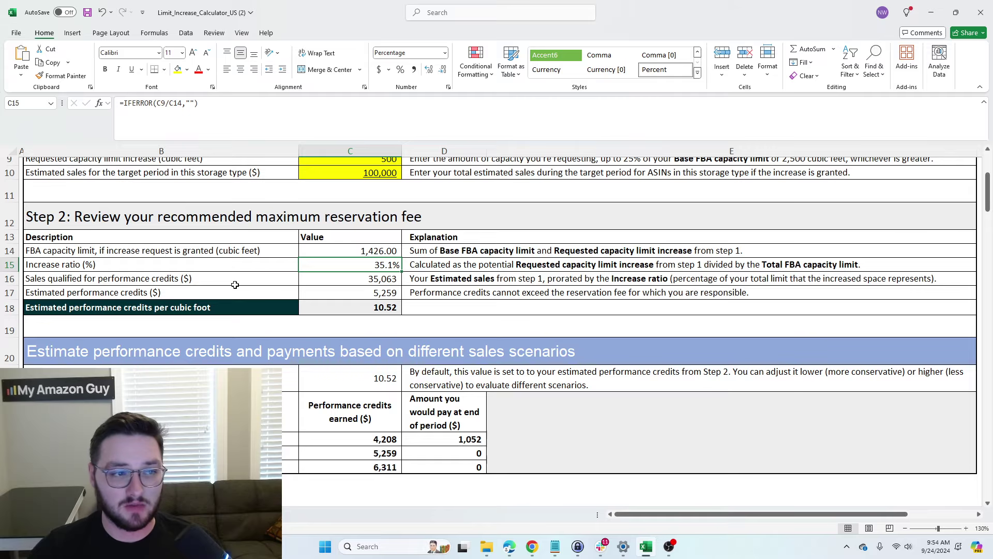
left_click(157, 278)
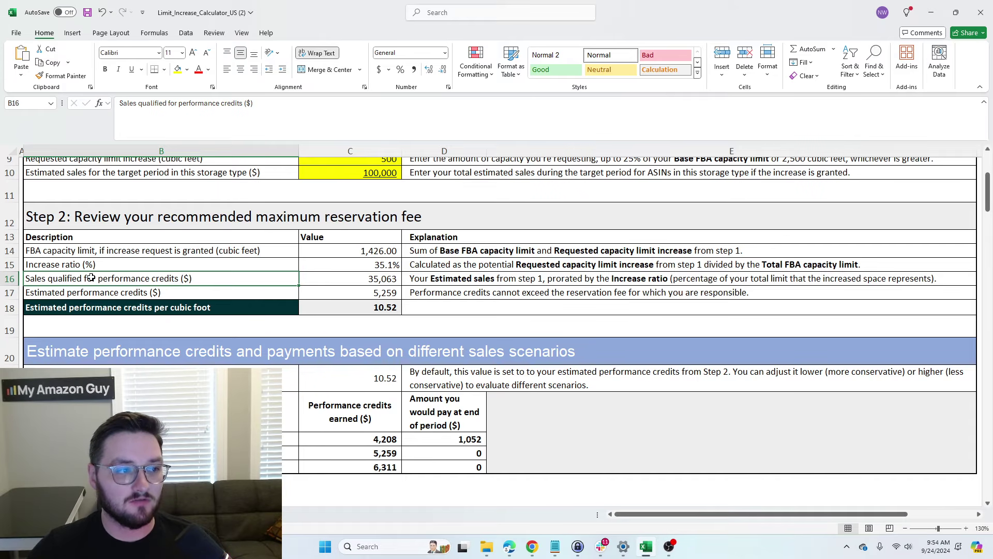
left_click(381, 279)
scroll(386, 254, "up", 1)
left_click(379, 216)
scroll(367, 232, "down", 2)
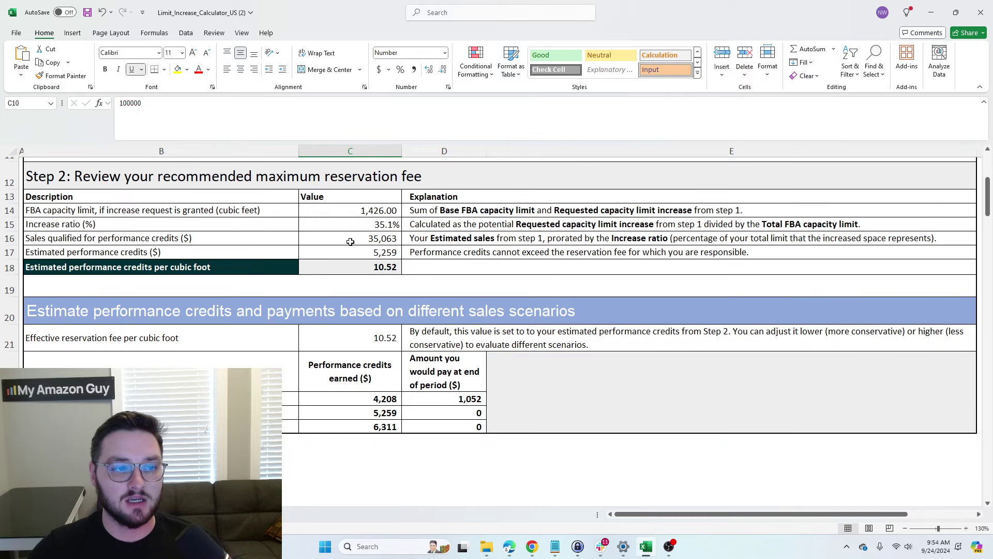
left_click(364, 237)
scroll(336, 259, "down", 1)
scroll(331, 263, "up", 1)
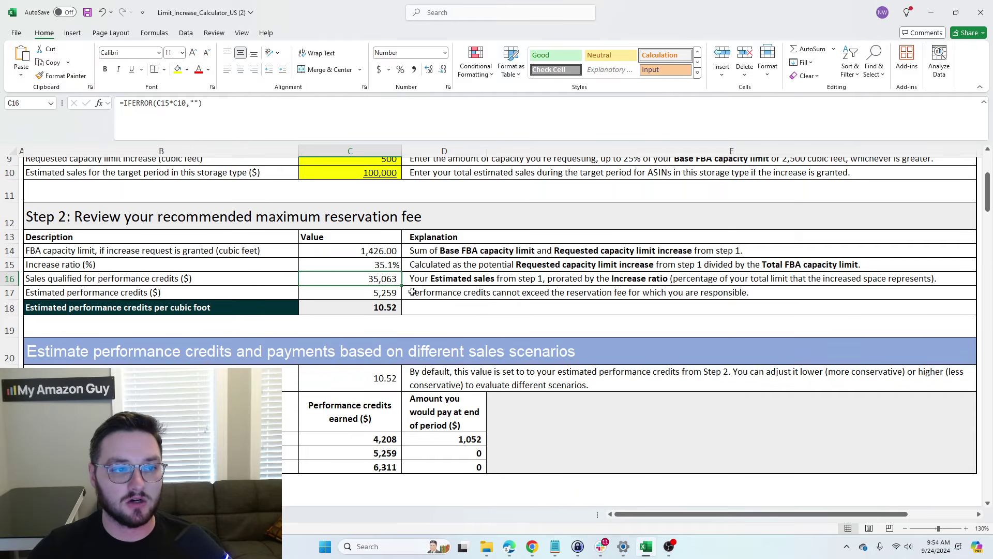
left_click(362, 265)
Step: Check the performance credits formula: 5,259 credits, 10.52 per cubic foot
left_click(149, 293)
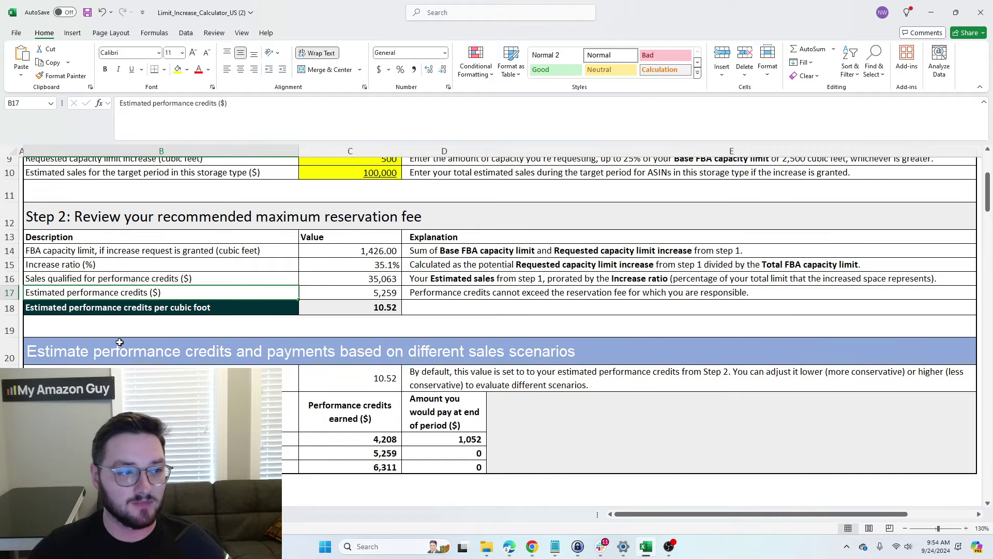
left_click(397, 293)
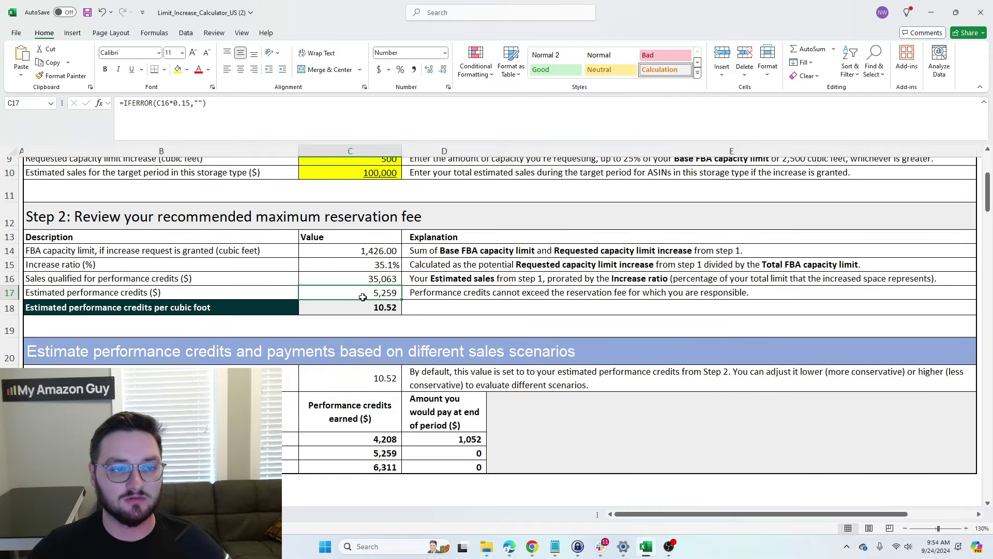
left_click(430, 295)
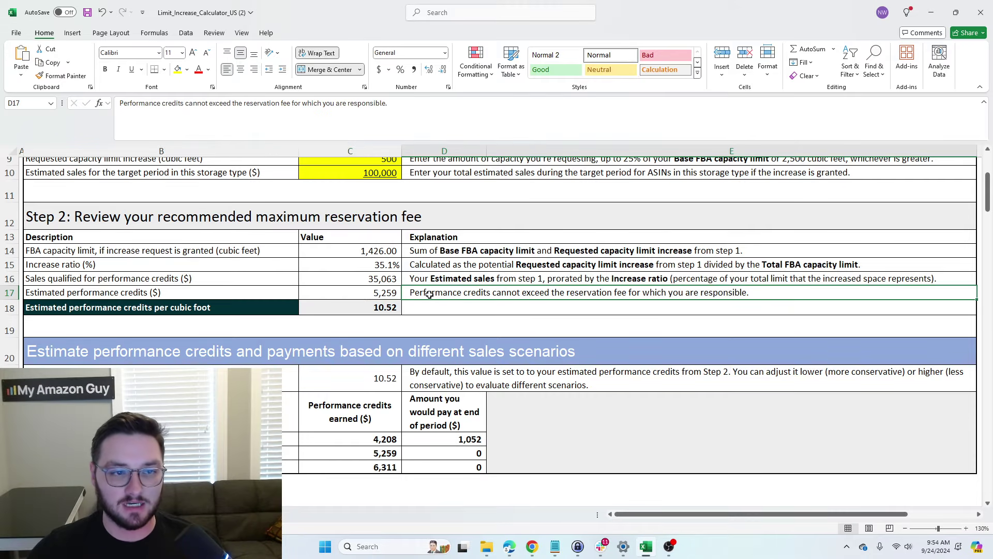
left_click(357, 291)
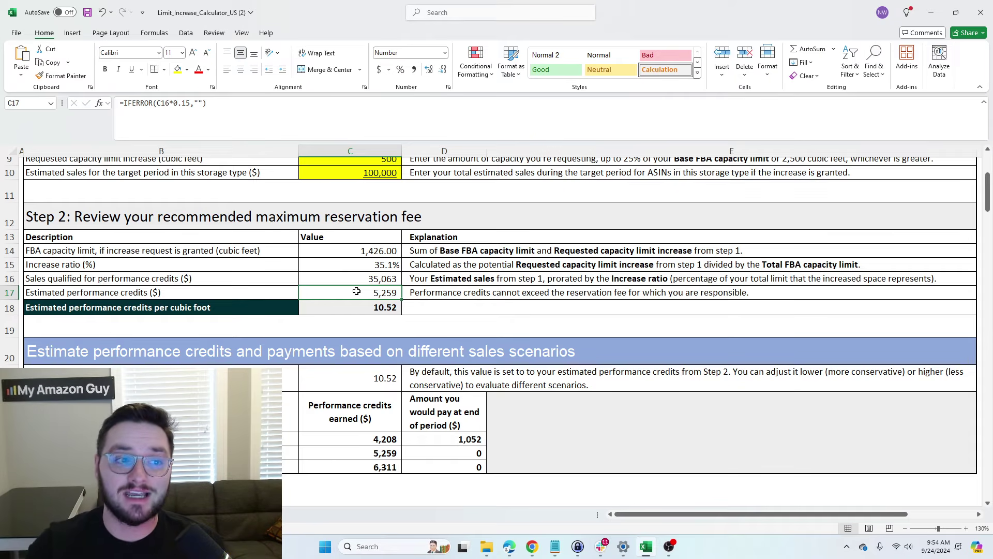
scroll(356, 291, "up", 1)
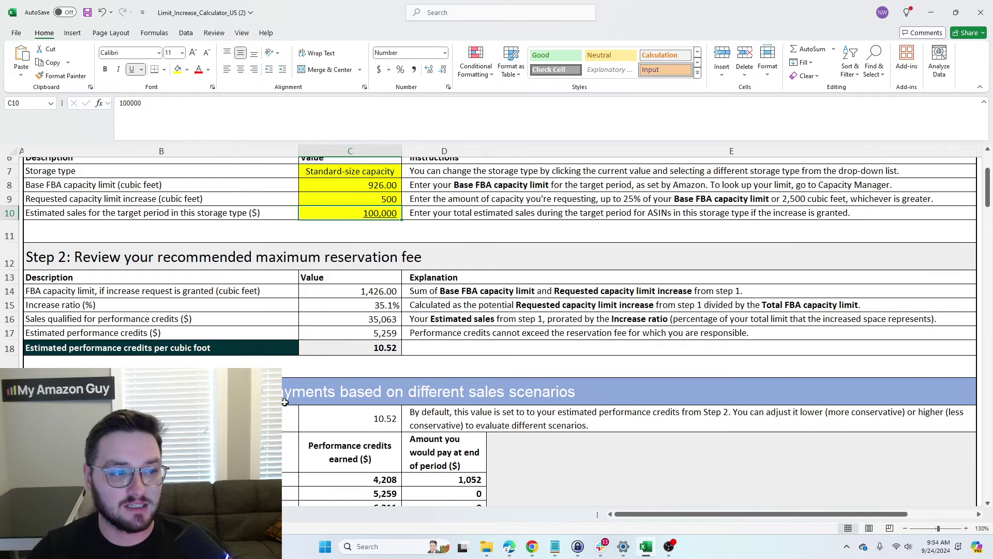
left_click(163, 350)
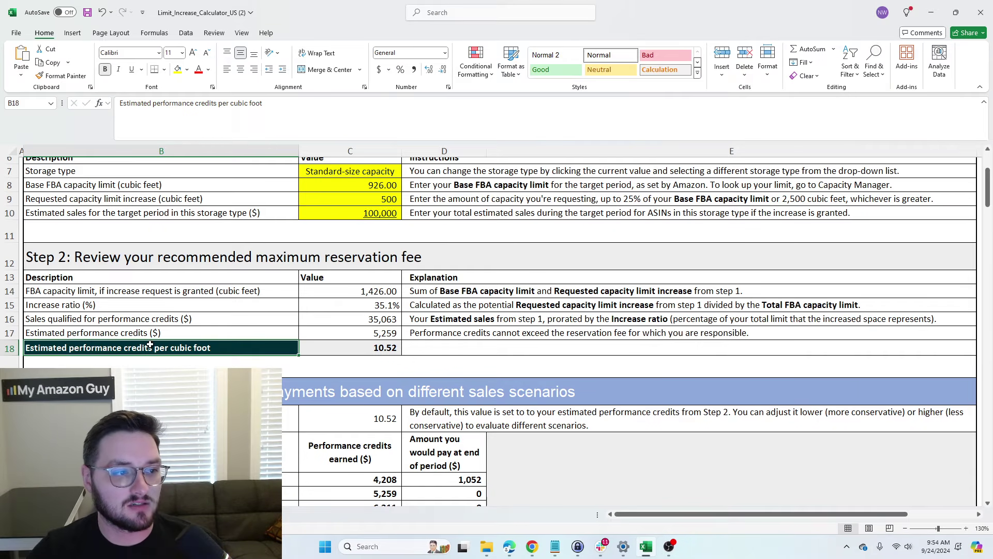
left_click(353, 348)
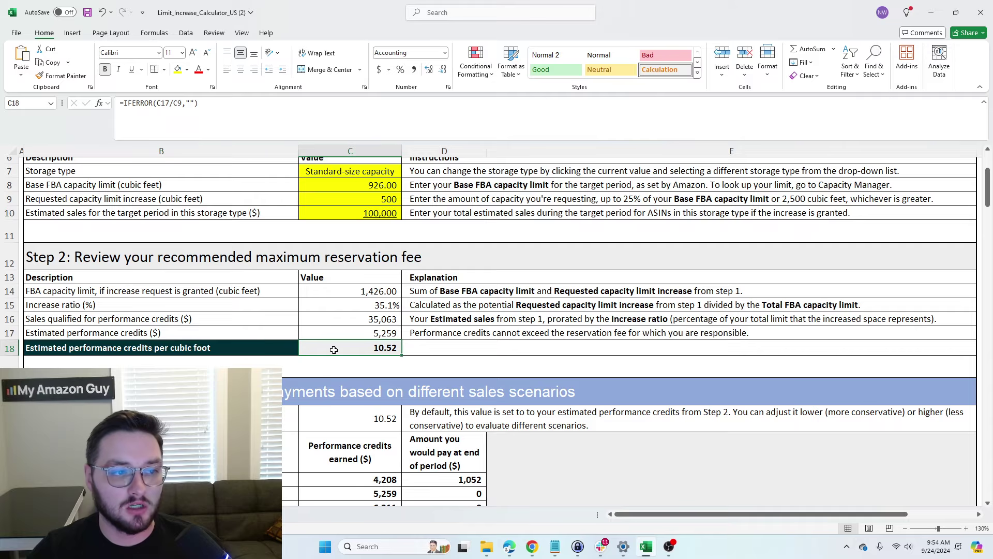
left_click(179, 348)
left_click(342, 345)
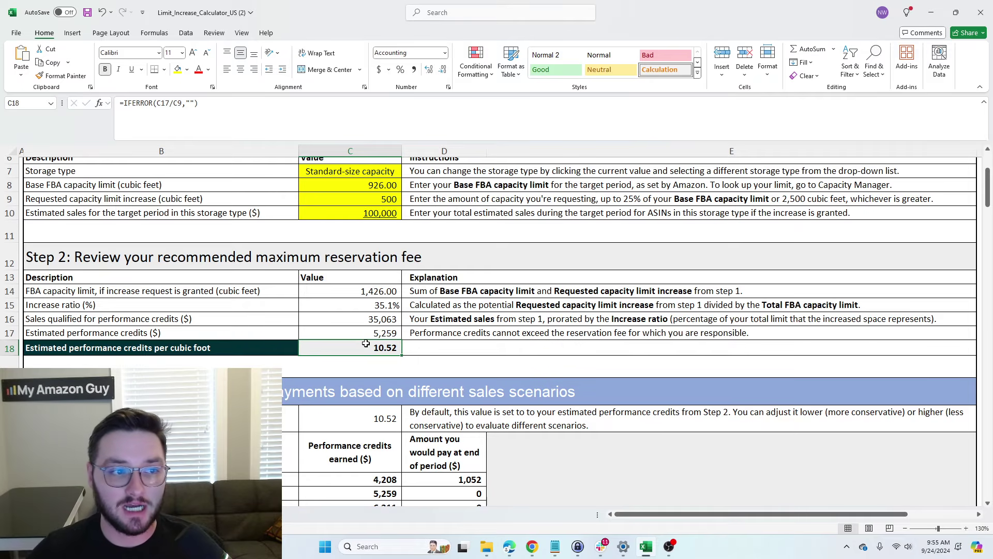
scroll(366, 343, "up", 1)
scroll(393, 397, "down", 1)
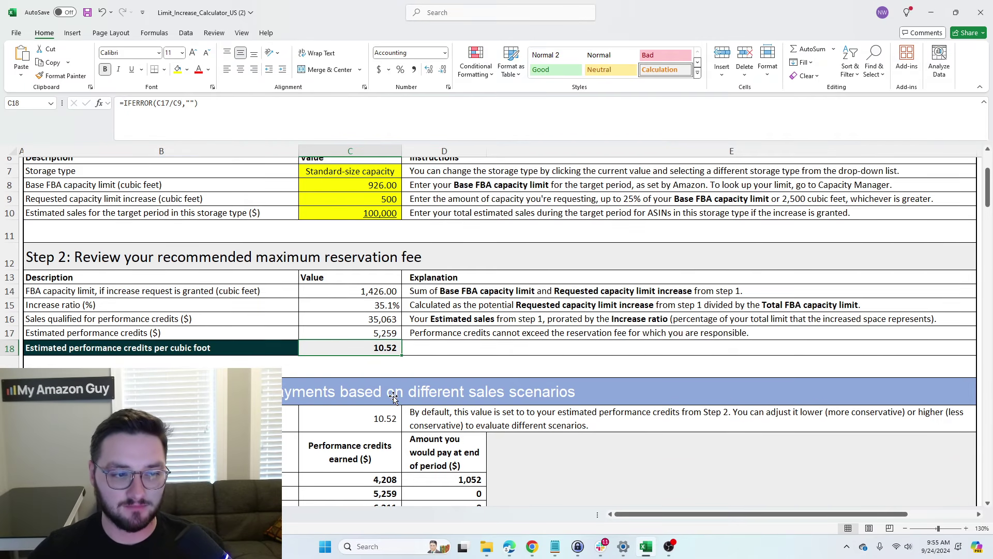
left_click(385, 209)
left_click(376, 203)
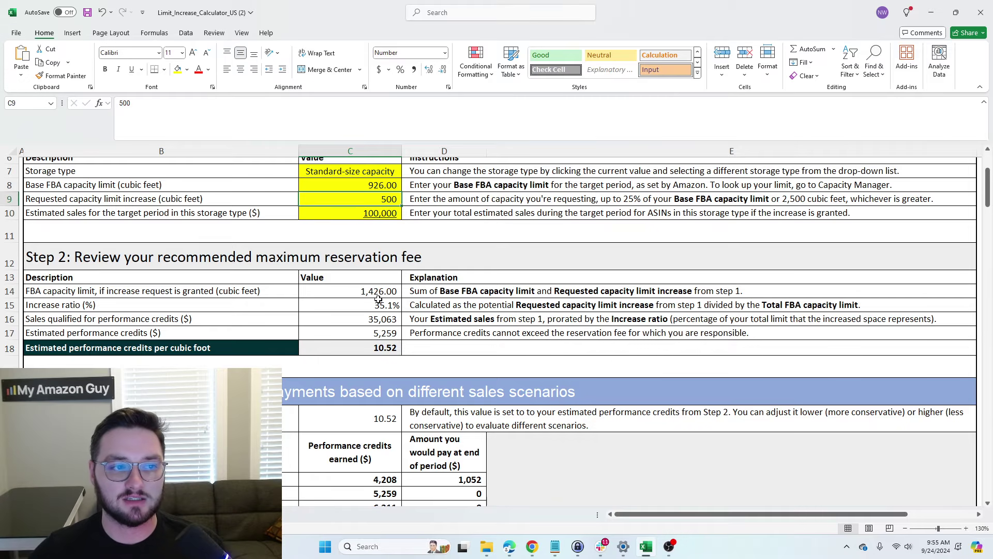
left_click(337, 213)
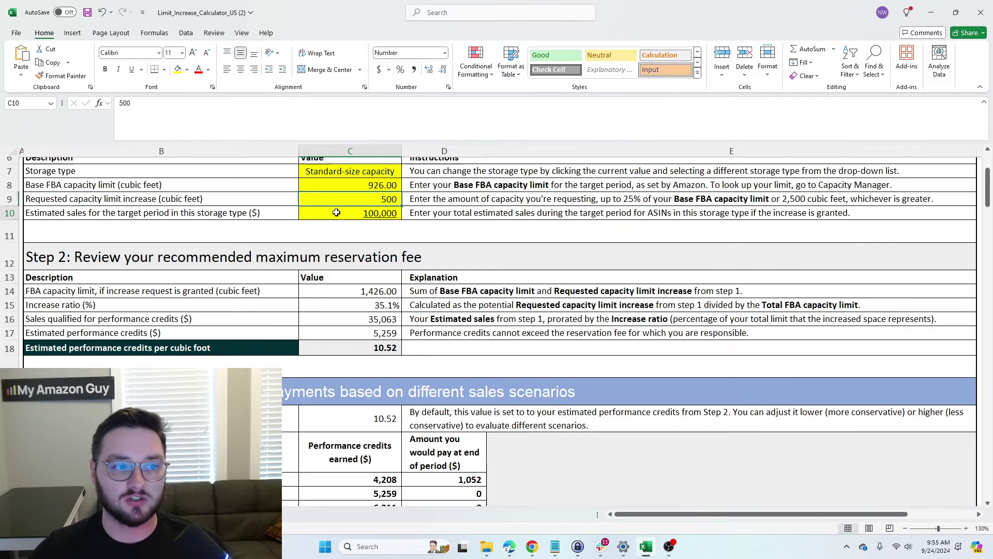
left_click(386, 199)
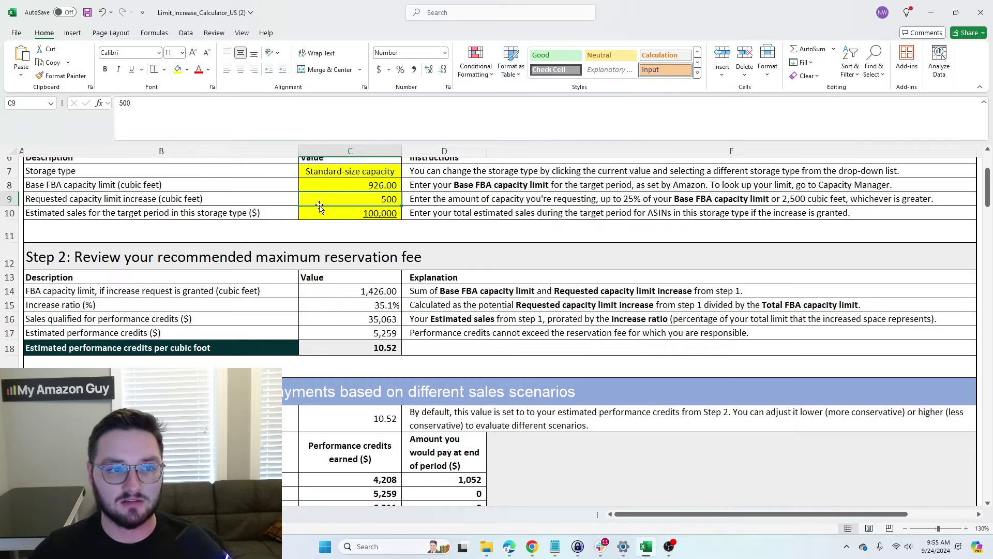
left_click(381, 212)
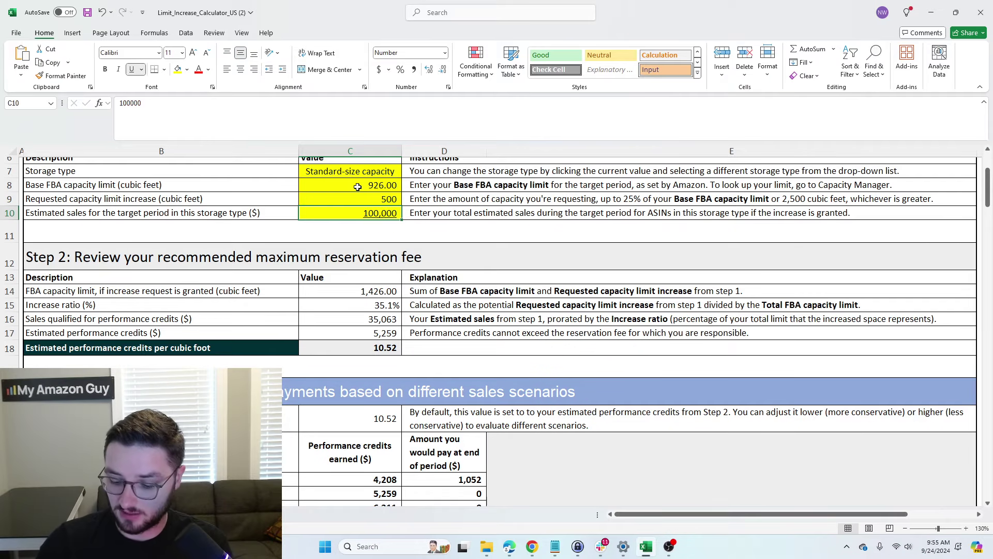
Step: Try estimated sales of 250,000 and review the resulting inputs
type("2500")
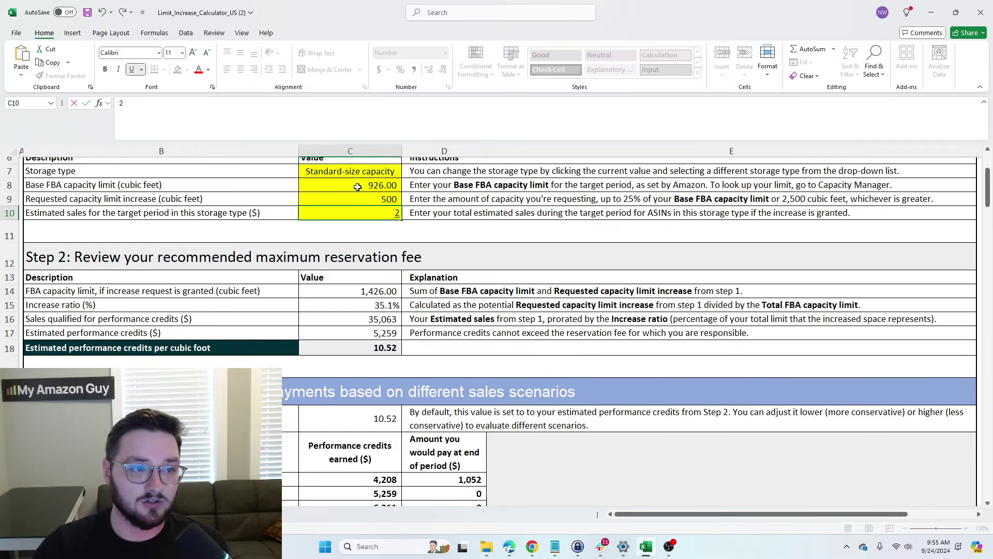
key("Return")
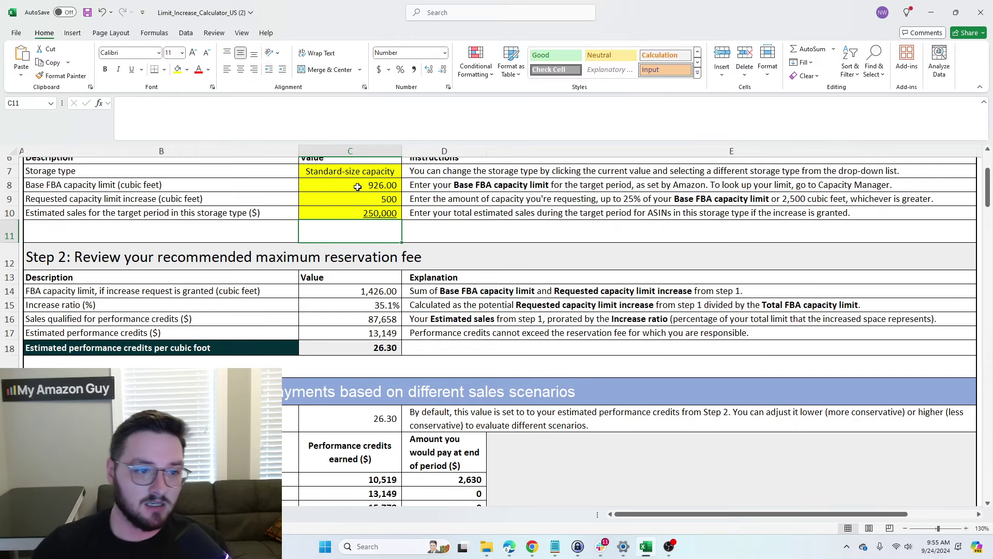
left_click(370, 346)
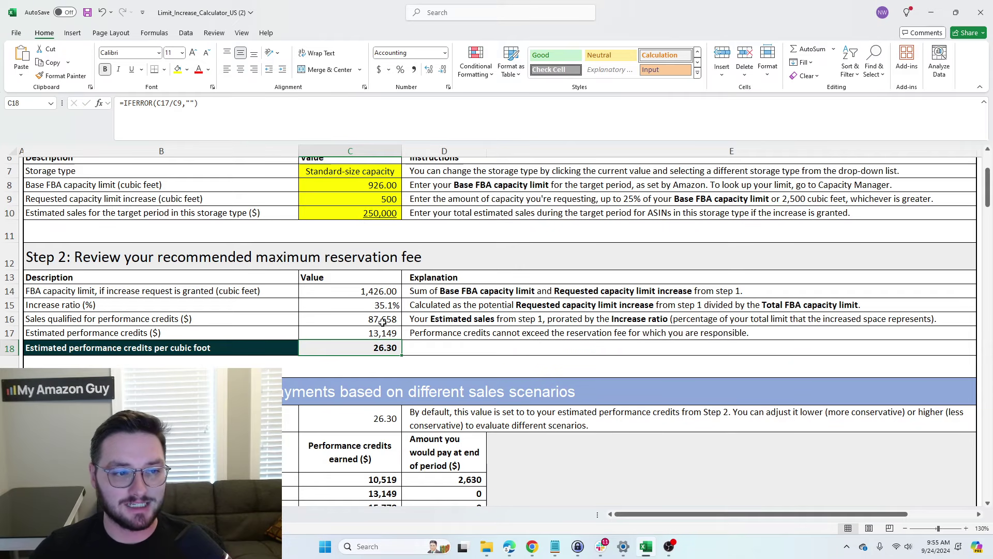
left_click(373, 216)
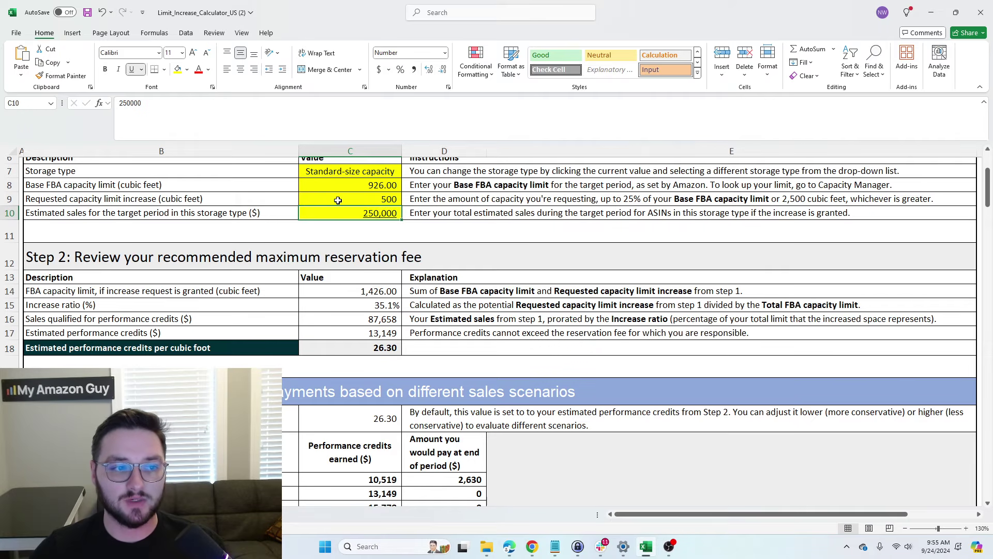
left_click(373, 197)
left_click(366, 210)
Step: Try a 5,000 cubic foot requested increase and check credits per cubic foot
left_click(374, 201)
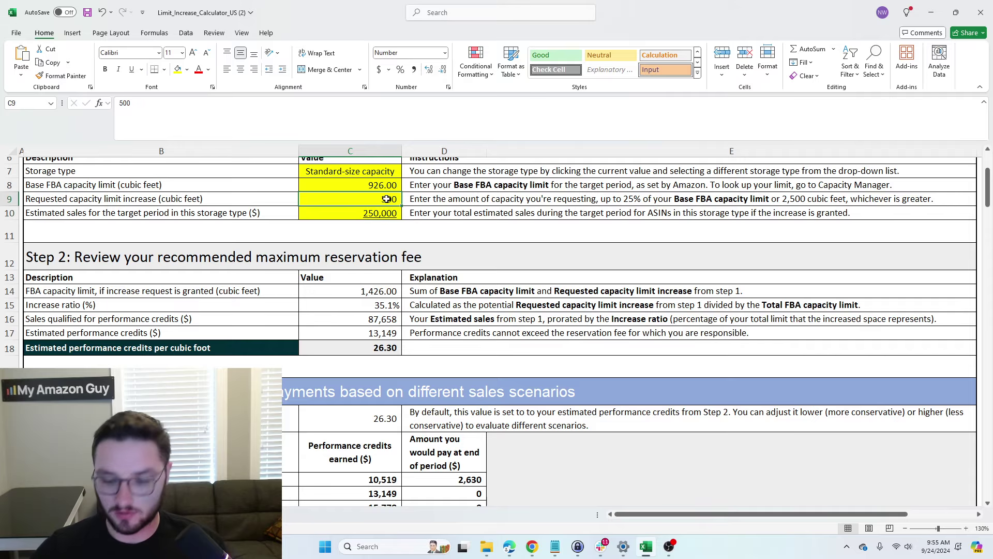
type("5,")
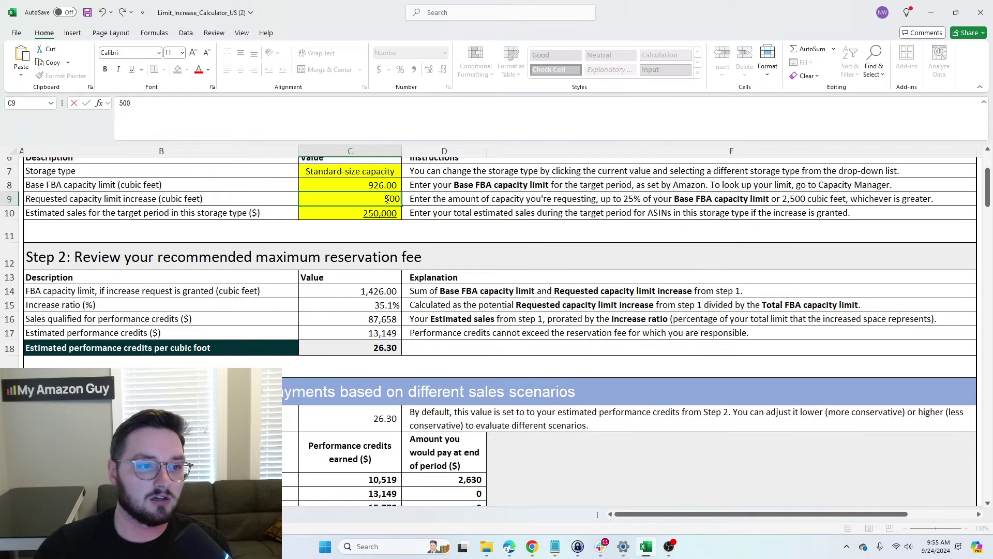
type("000")
key("Return")
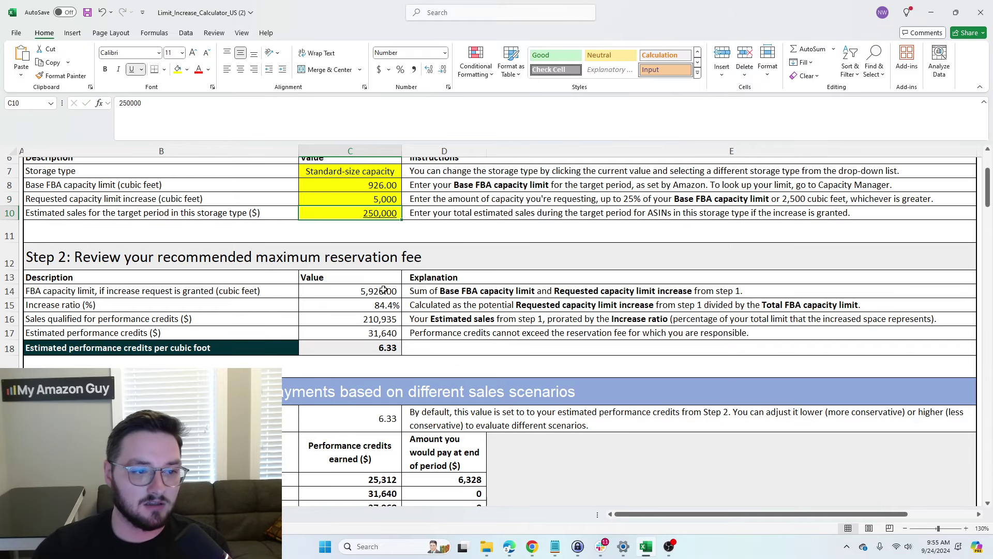
left_click(373, 345)
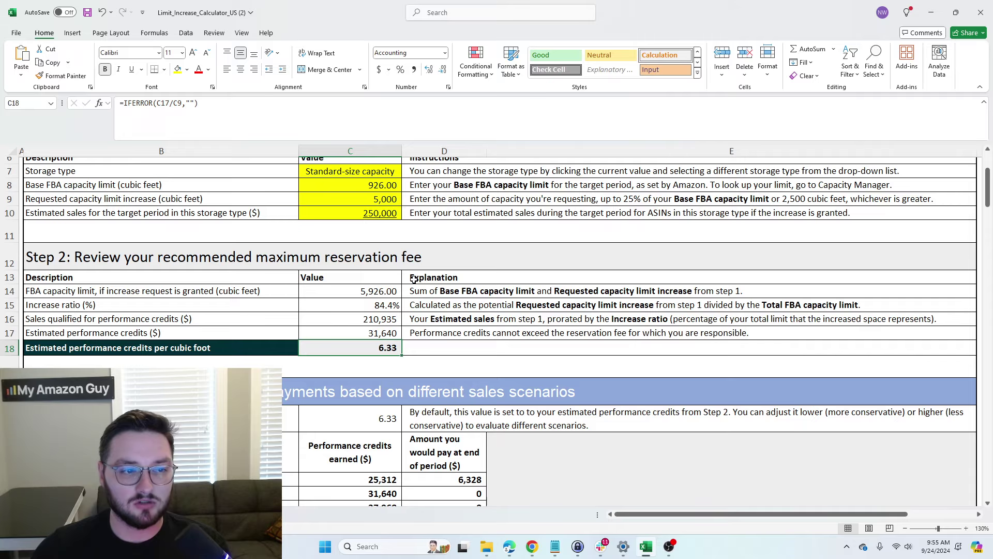
left_click(377, 196)
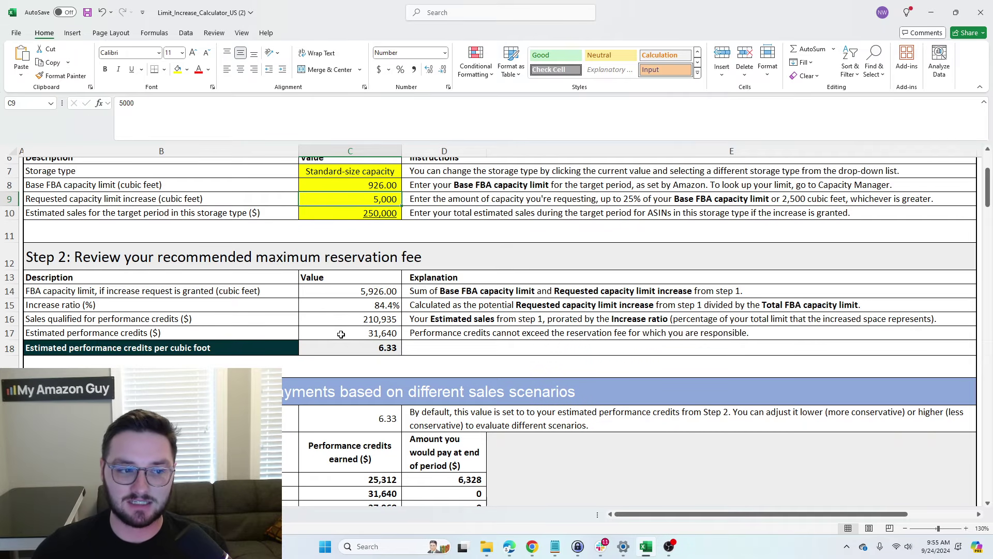
left_click(371, 345)
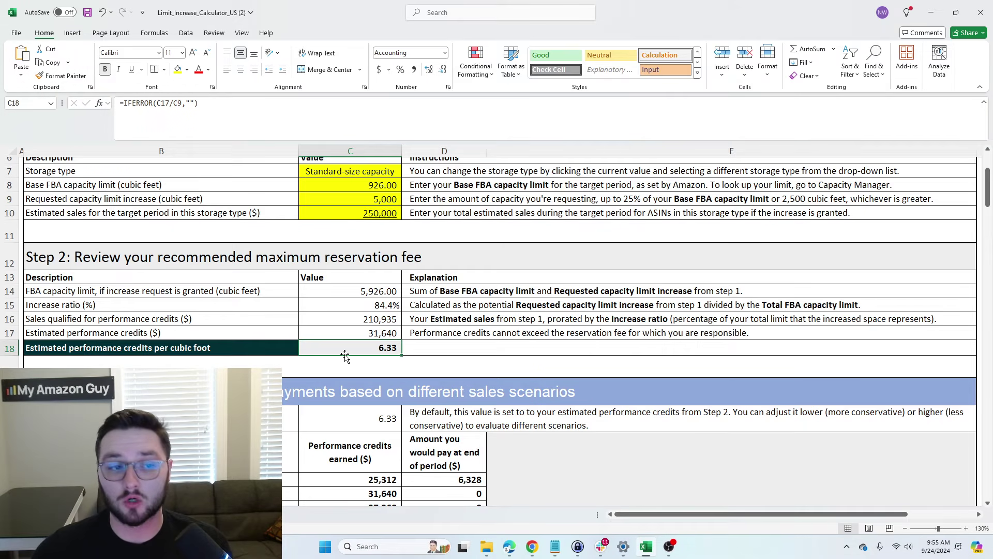
Step: Set estimated sales to 1,000 and retype the requested increase as 500
left_click(397, 214)
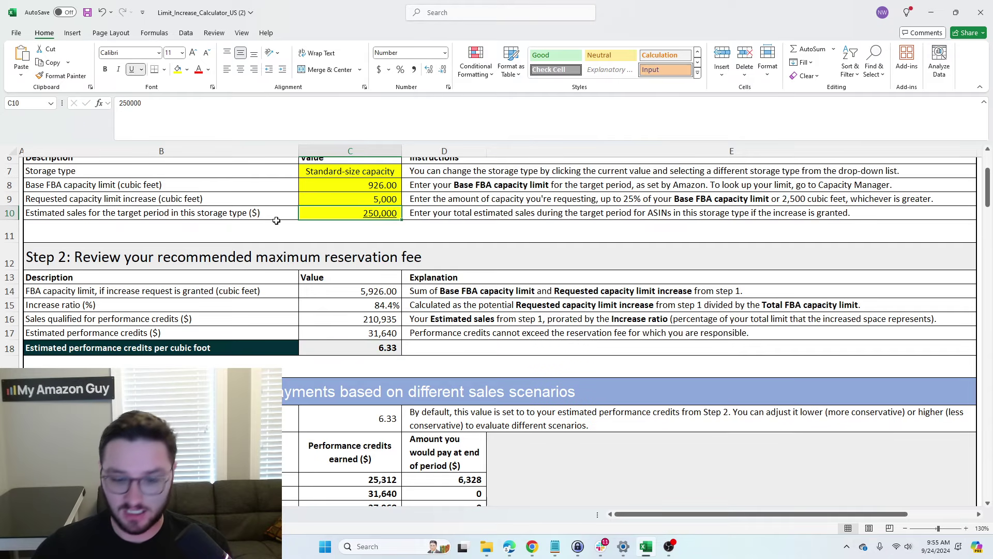
type("10")
key("Return")
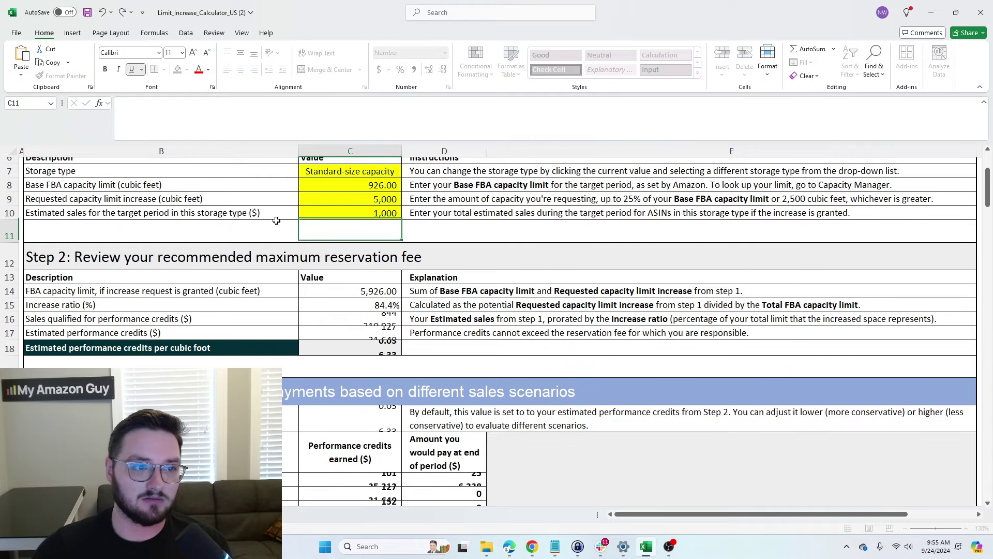
left_click(391, 201)
type("500")
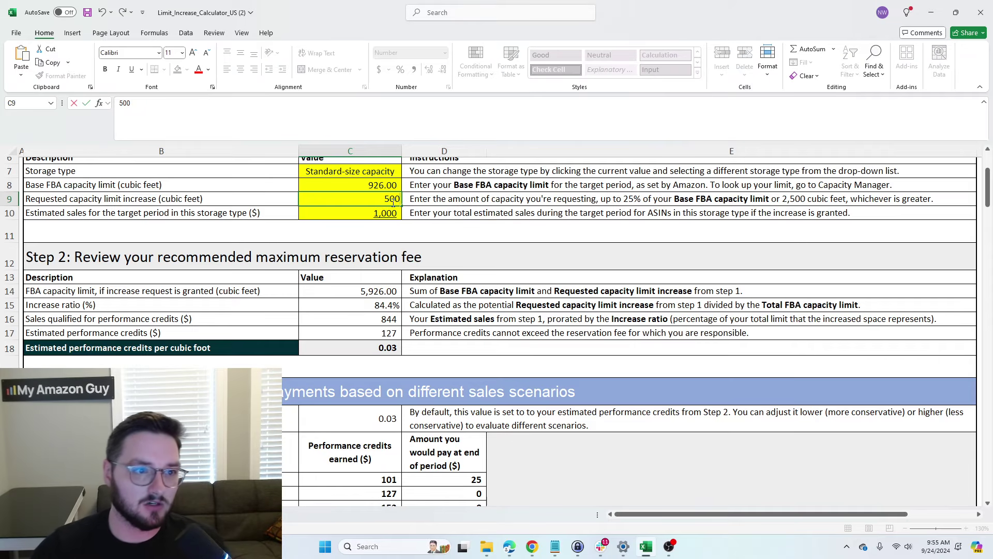
Step: Commit the 500 cu ft request and review credits per cubic foot and effective fee
left_click(478, 191)
left_click(395, 350)
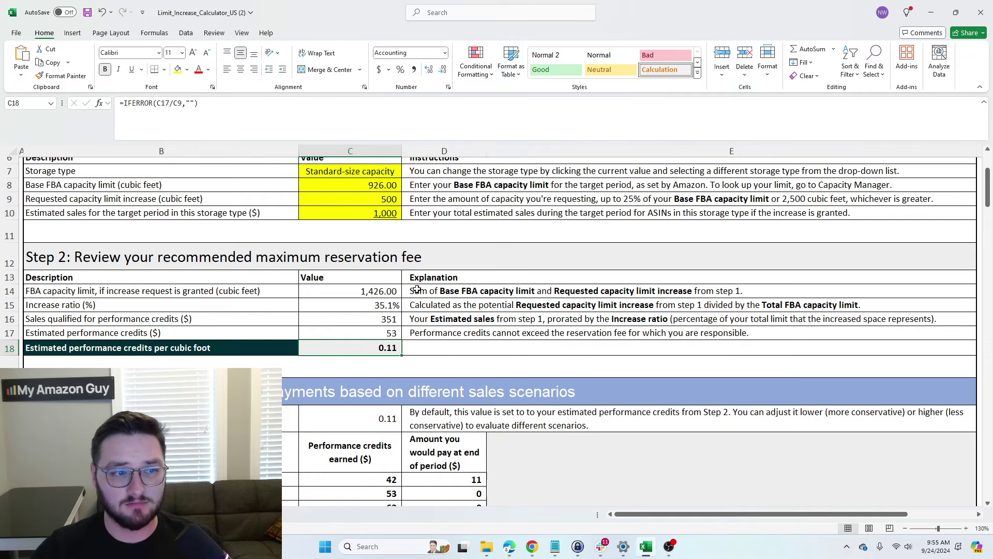
scroll(414, 289, "down", 2)
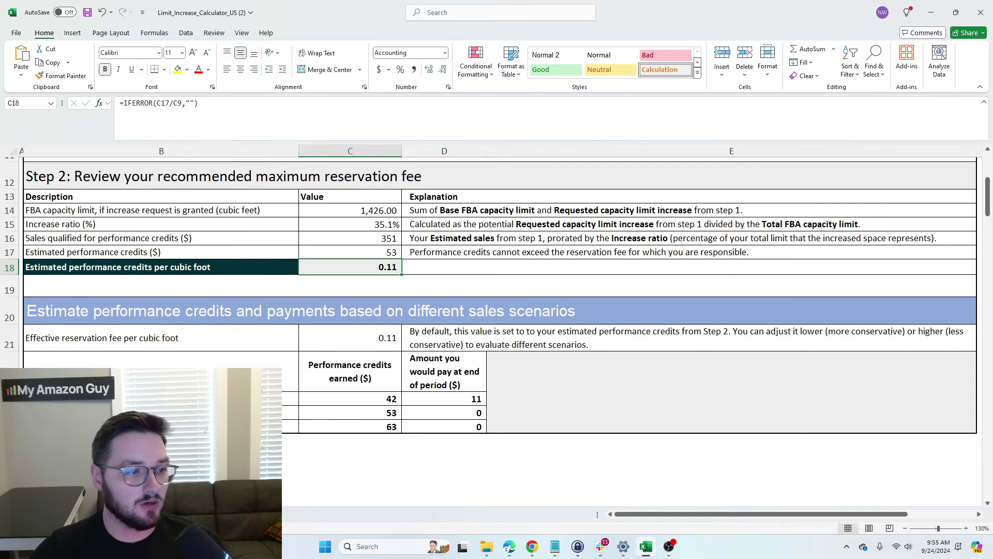
left_click(233, 399)
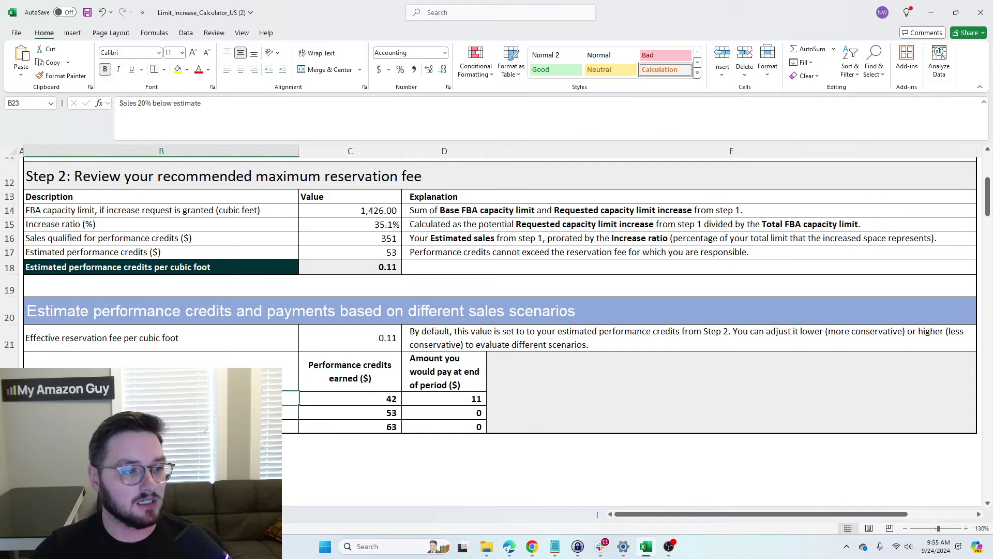
left_click(78, 345)
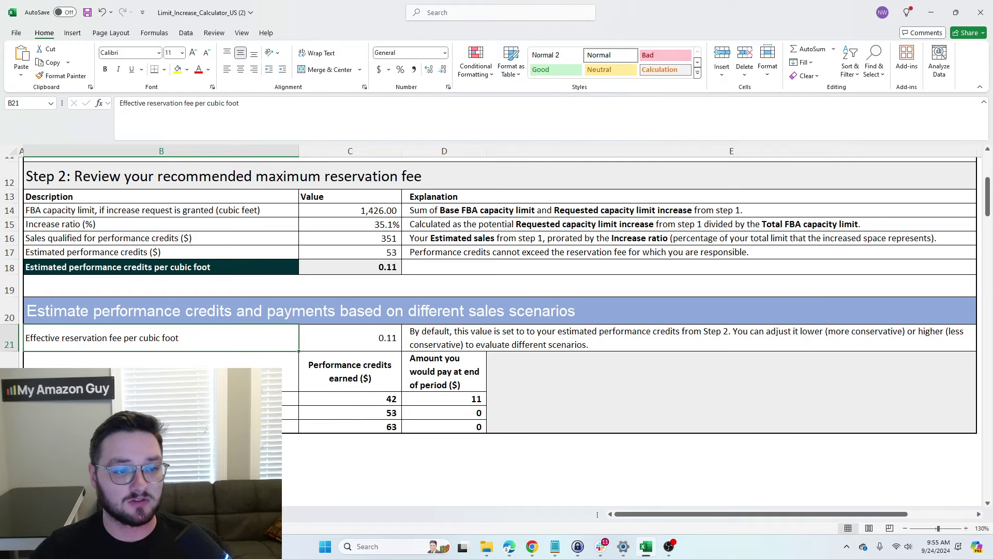
left_click(233, 398)
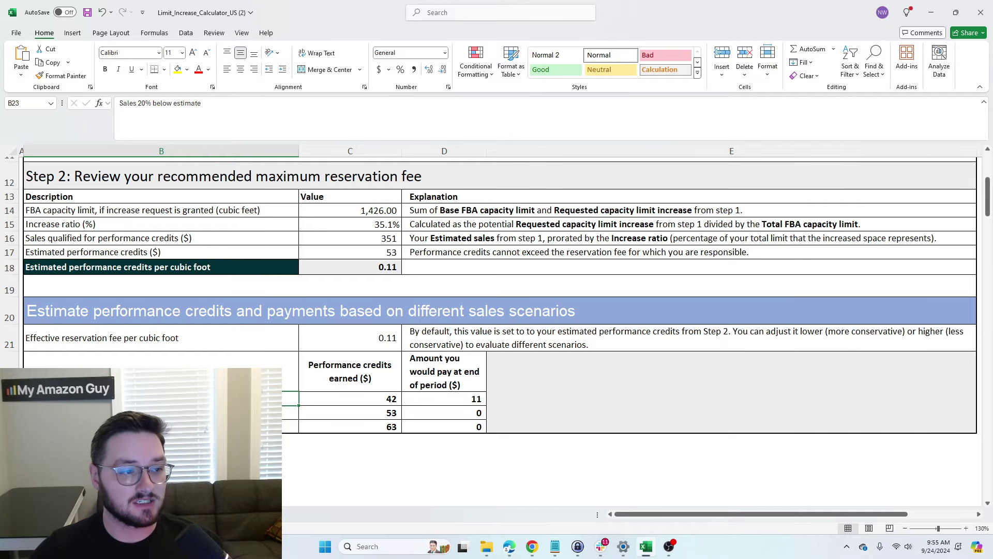
Step: Inspect payment formulas for the 20%-below and 20%-above scenarios at 1,000 estimated sales
scroll(500, 312, "up", 1)
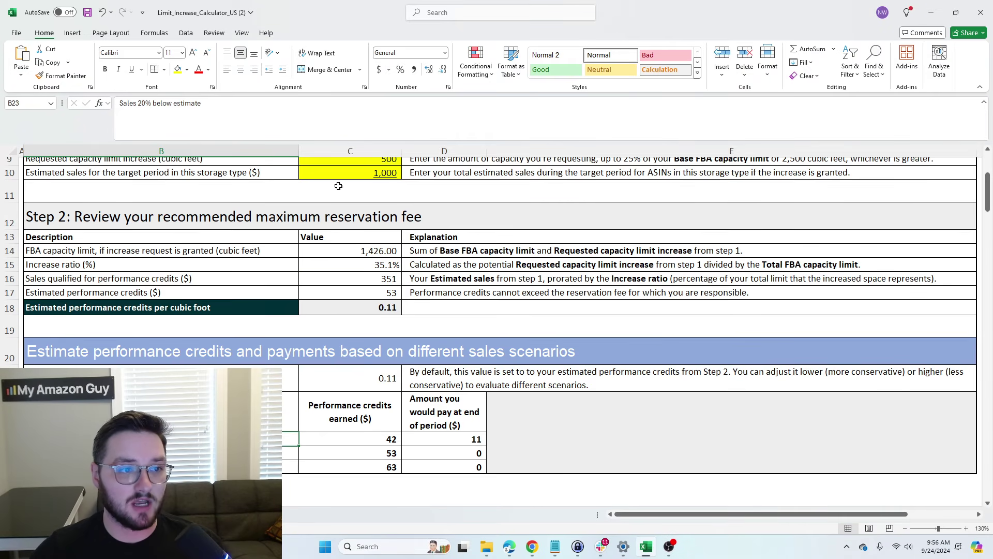
left_click(349, 172)
left_click(233, 438)
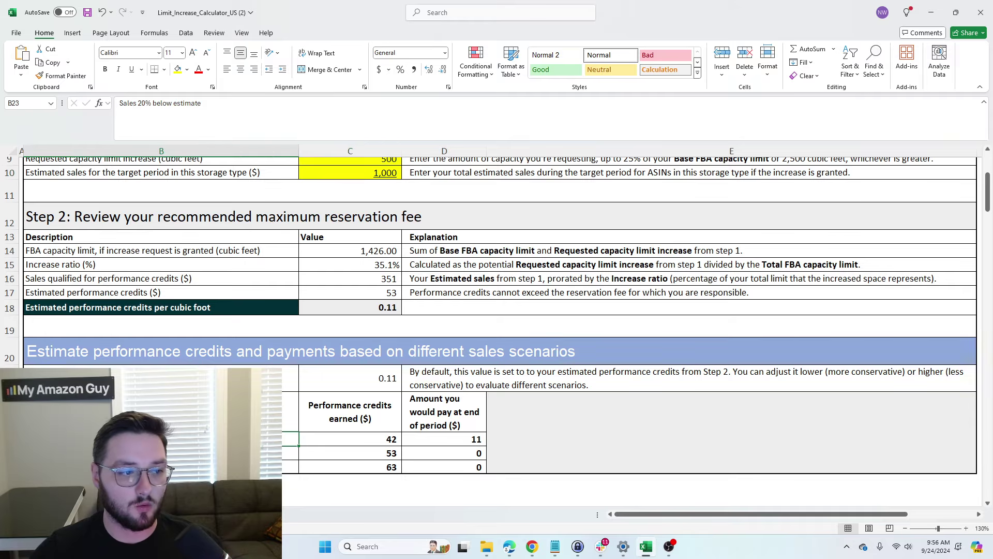
left_click(391, 441)
left_click(438, 442)
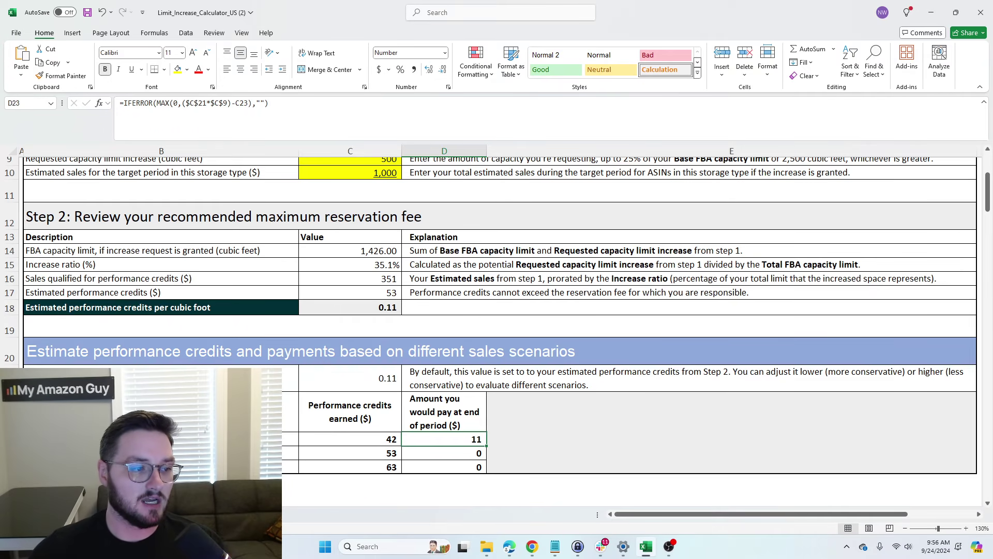
left_click(290, 467)
left_click(468, 468)
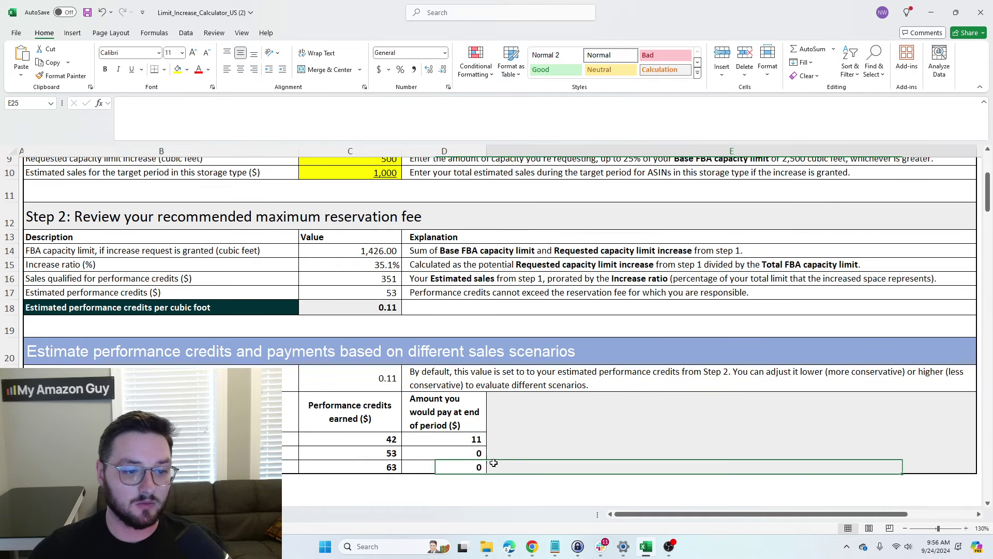
scroll(358, 422, "up", 2)
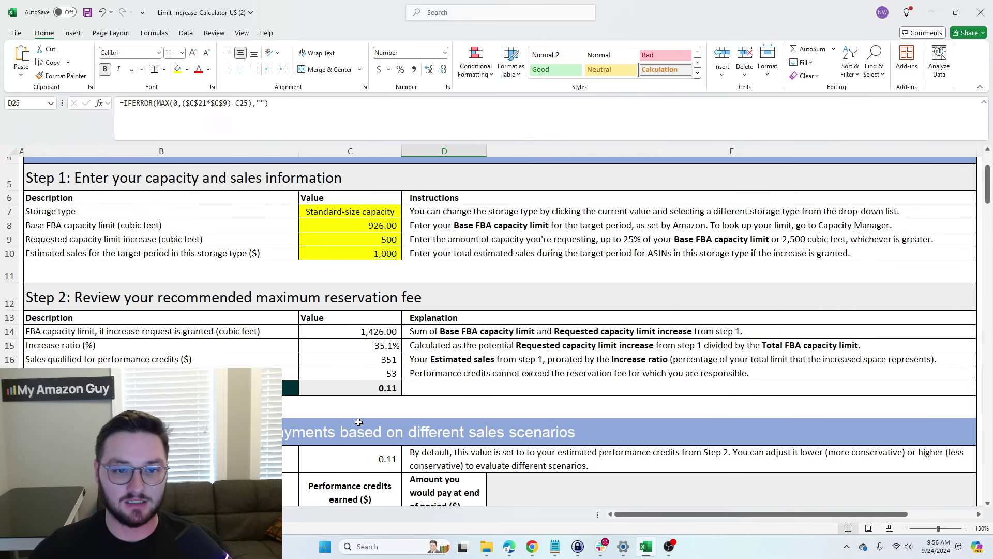
left_click(369, 257)
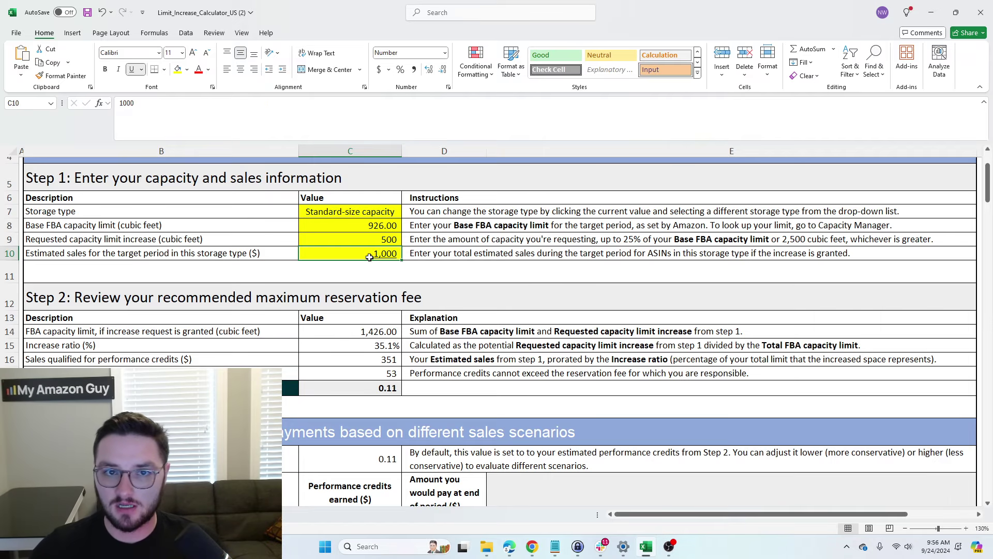
Step: Enter 500 cubic feet requested and a 0.11 maximum reservation fee, totaling $55.00
key("alt+Tab")
left_click(290, 233)
type("500")
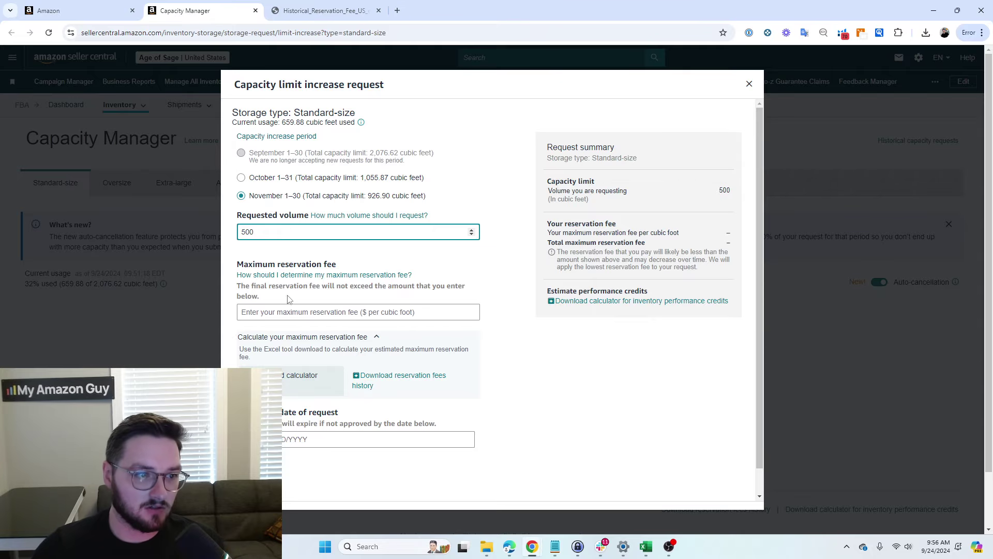
left_click(294, 312)
type(".11")
left_click(527, 302)
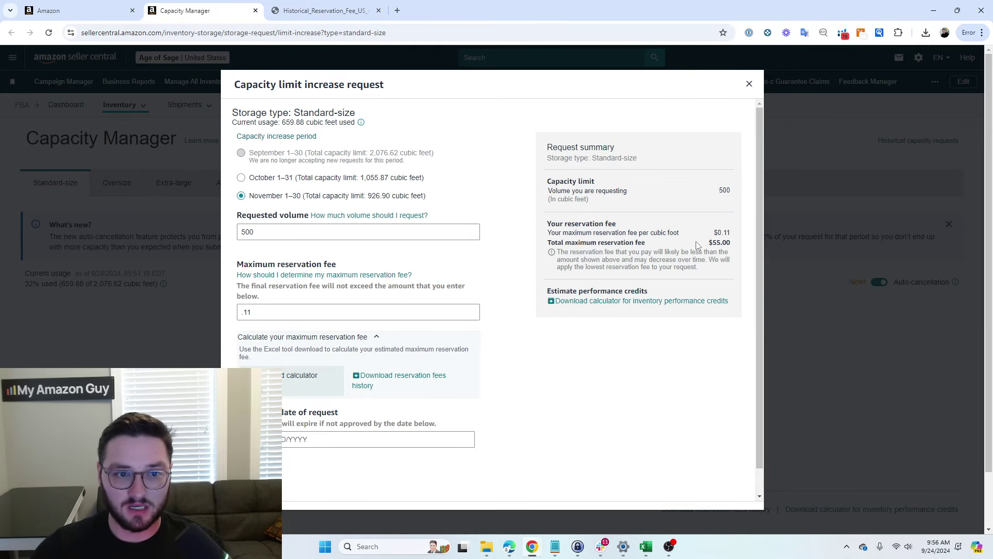
left_click_drag(698, 244, 733, 245)
left_click(712, 270)
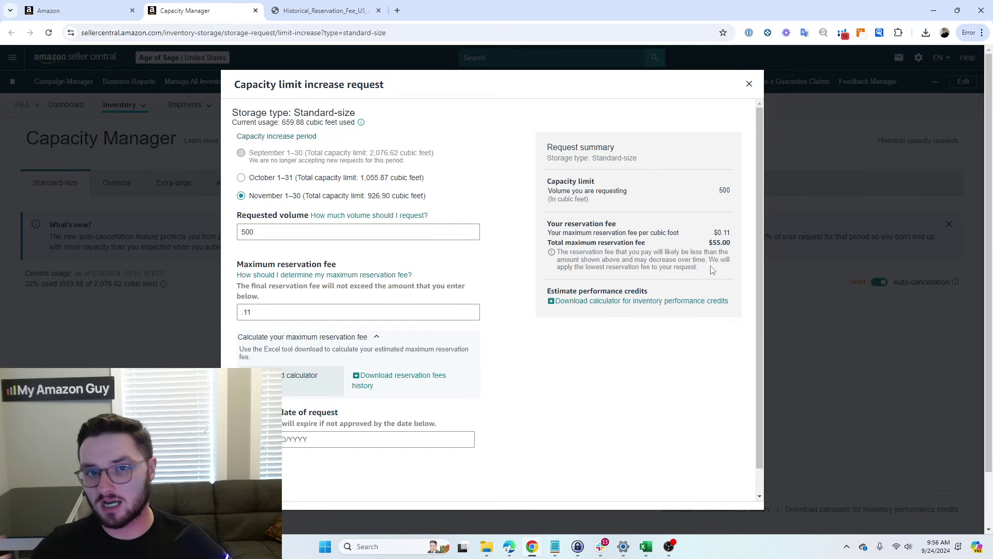
left_click(311, 312)
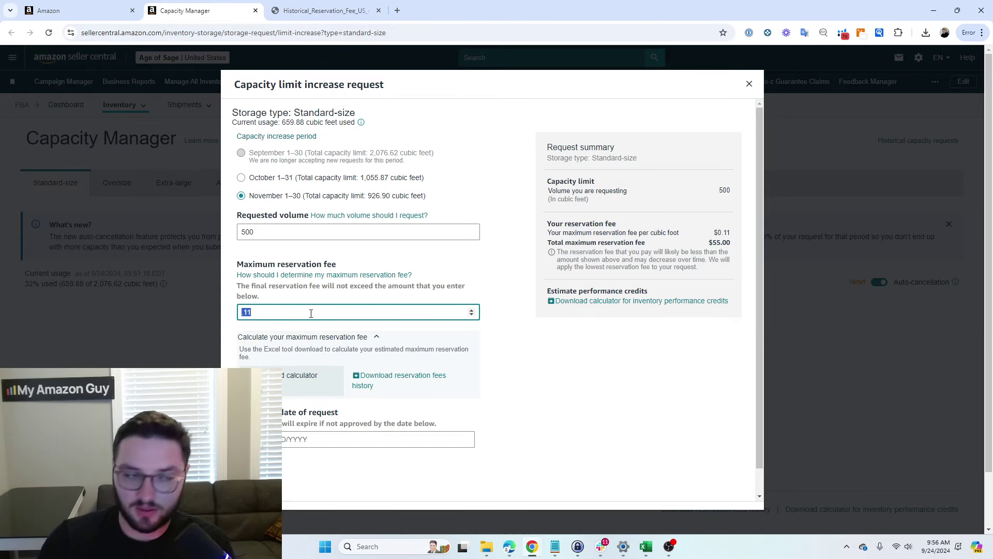
left_click(524, 271)
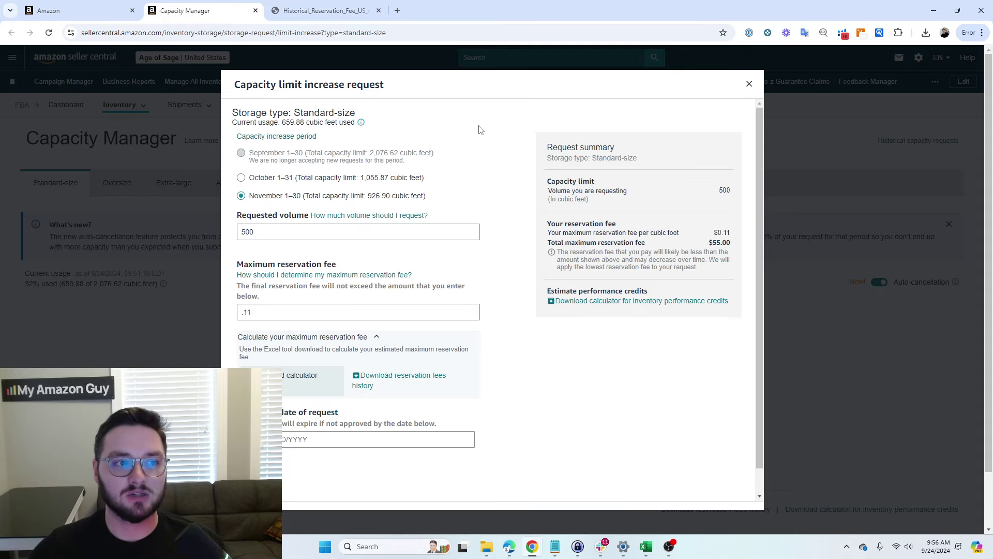
Step: Check the historical Standard-size fee and enter 1.56 as the maximum reservation fee per cubic foot
key("ctrl+Tab")
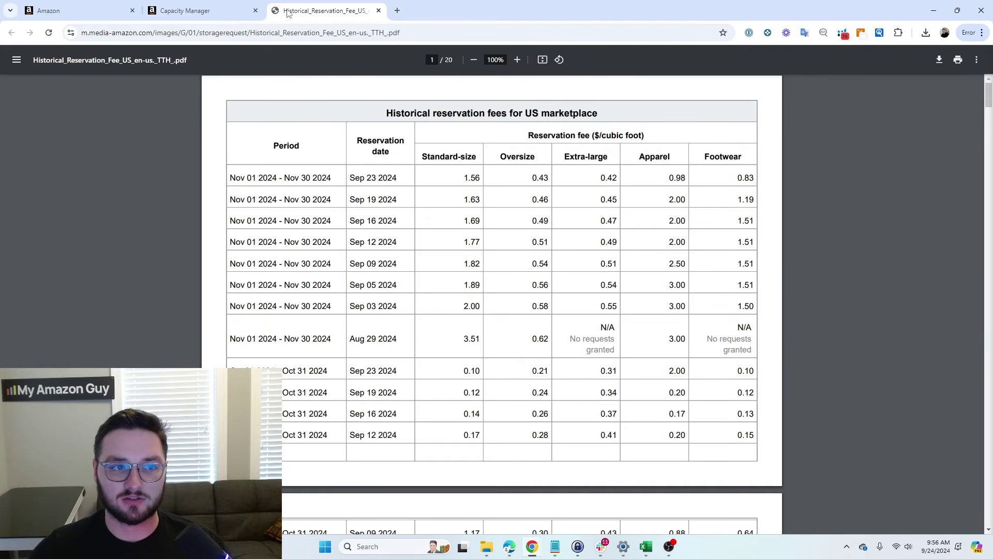
left_click(243, 10)
left_click(257, 313)
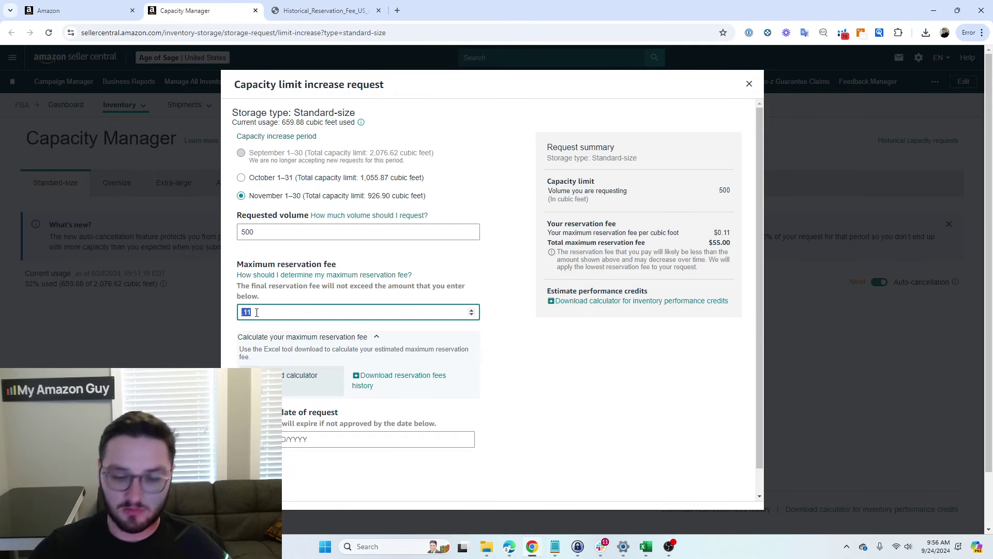
type("1.56")
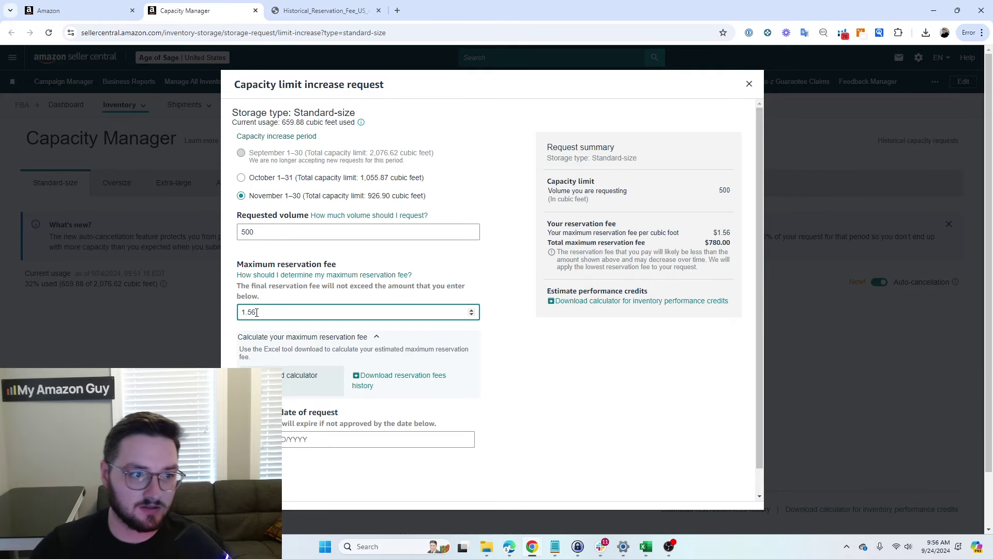
left_click(407, 258)
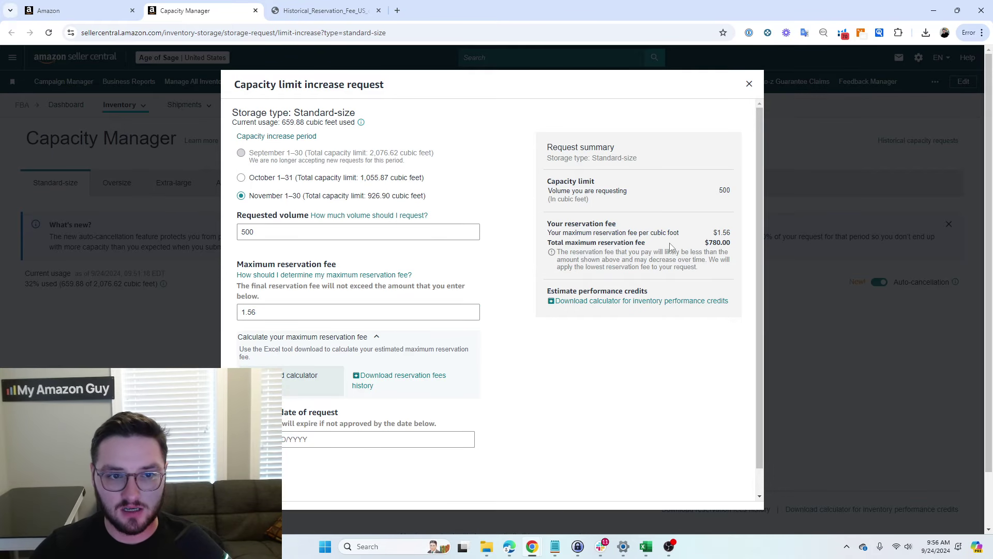
Step: Verify the $780.00 total maximum reservation fee against the latest Standard-size historical fee
left_click_drag(705, 242, 739, 246)
left_click(703, 284)
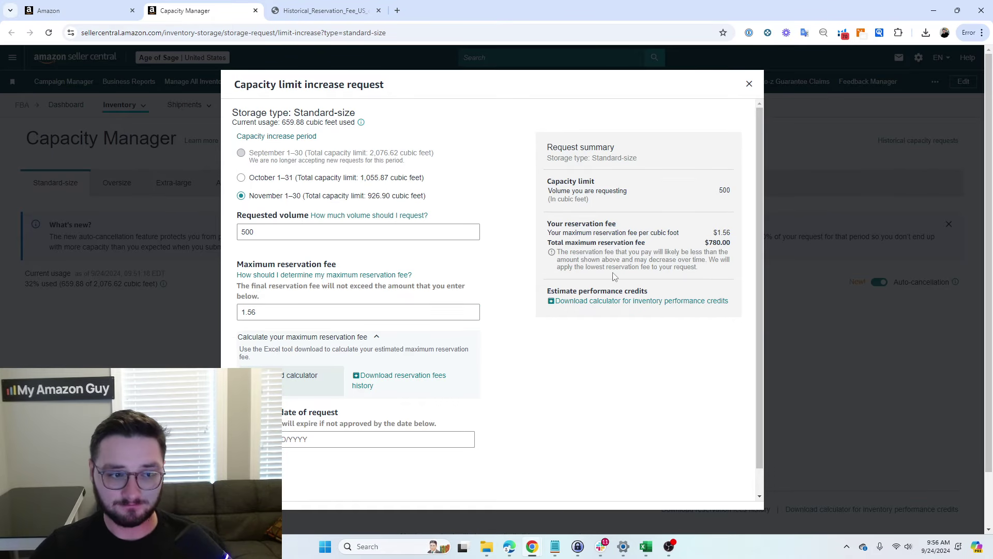
left_click(371, 6)
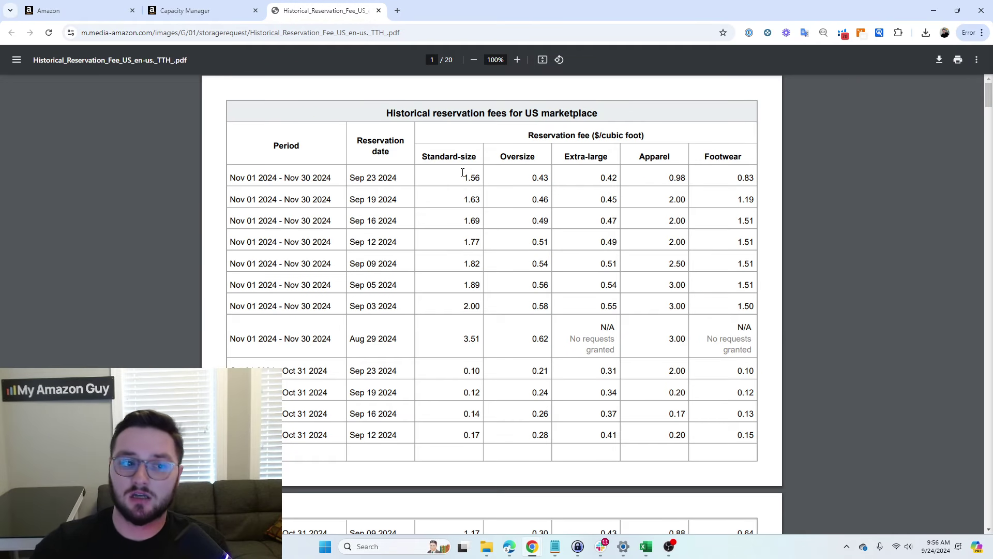
left_click(197, 11)
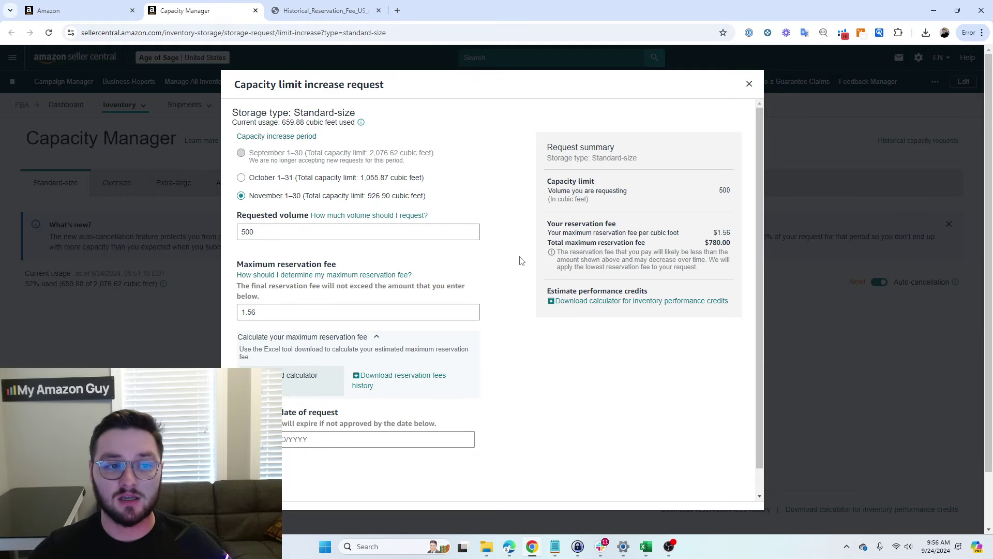
left_click_drag(563, 240, 748, 245)
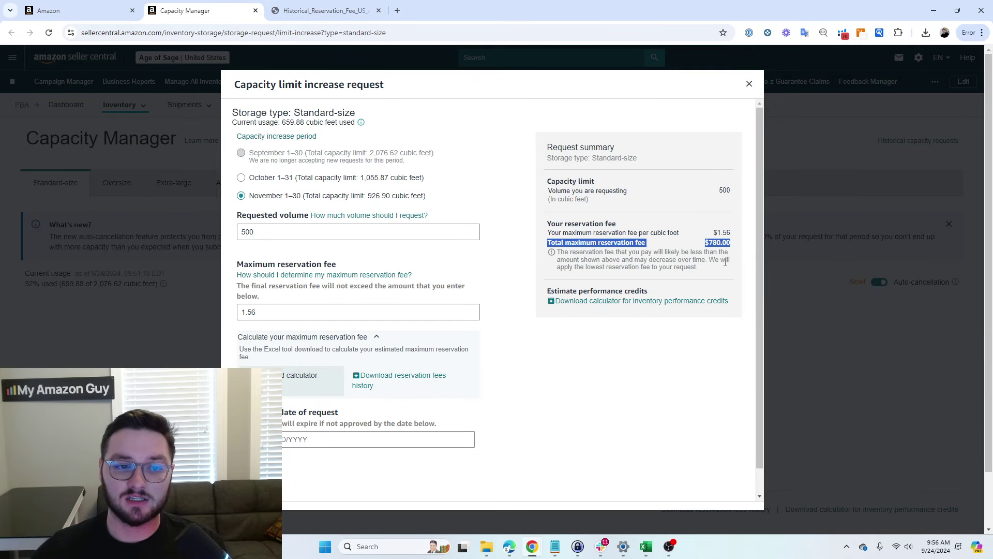
left_click(697, 252)
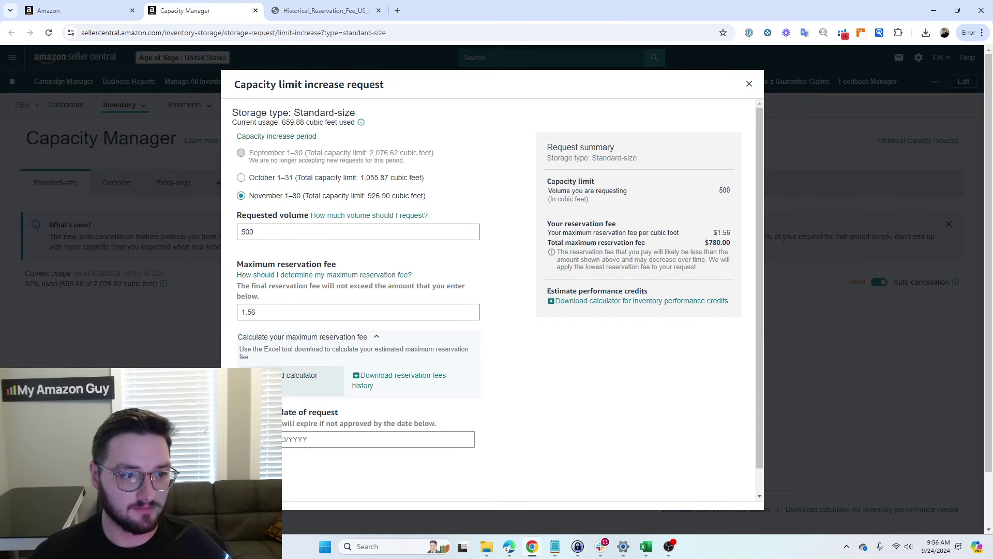
left_click_drag(283, 413, 339, 422)
Step: Open the Expiration date calendar and page between November and October 2024, ending on October 2024
left_click(448, 418)
left_click(431, 436)
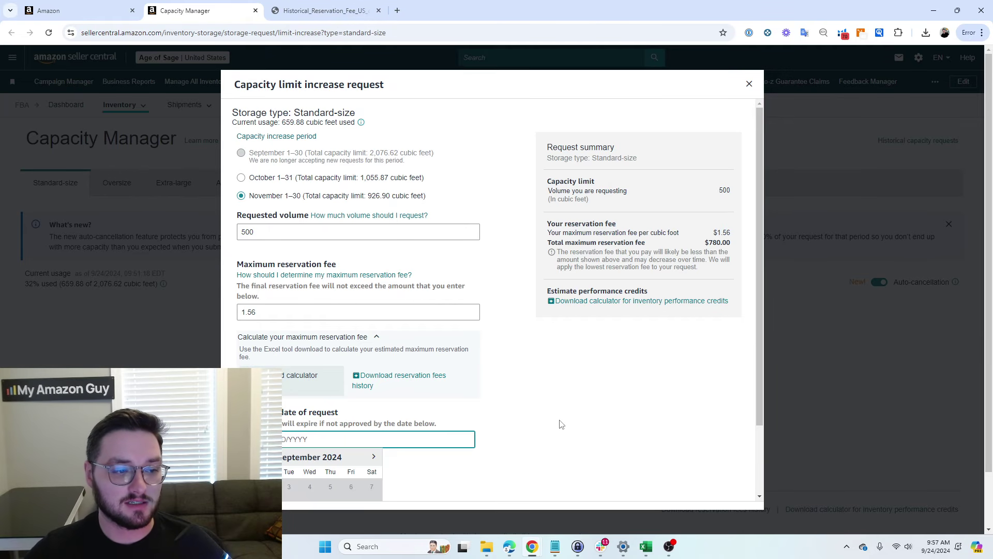
left_click(372, 457)
scroll(537, 430, "down", 2)
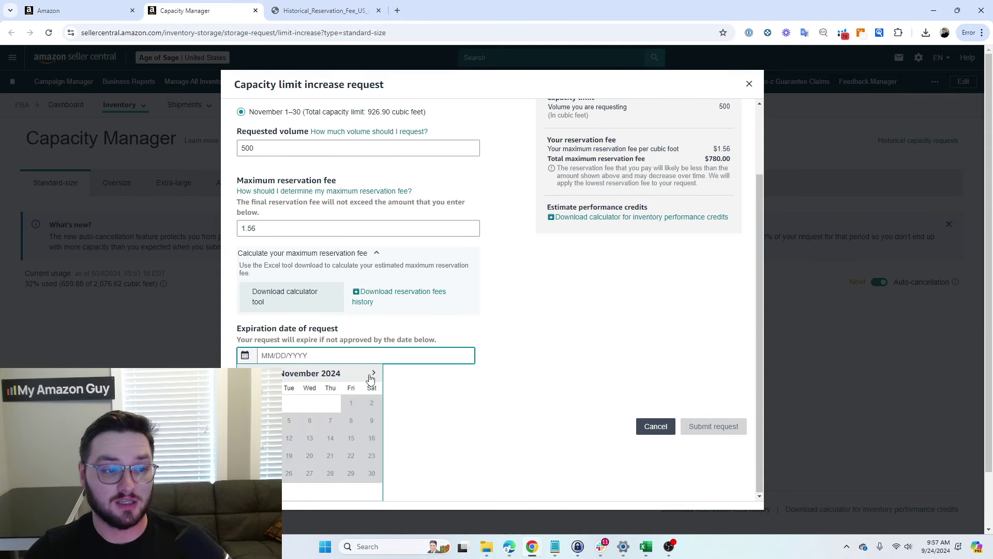
left_click(246, 373)
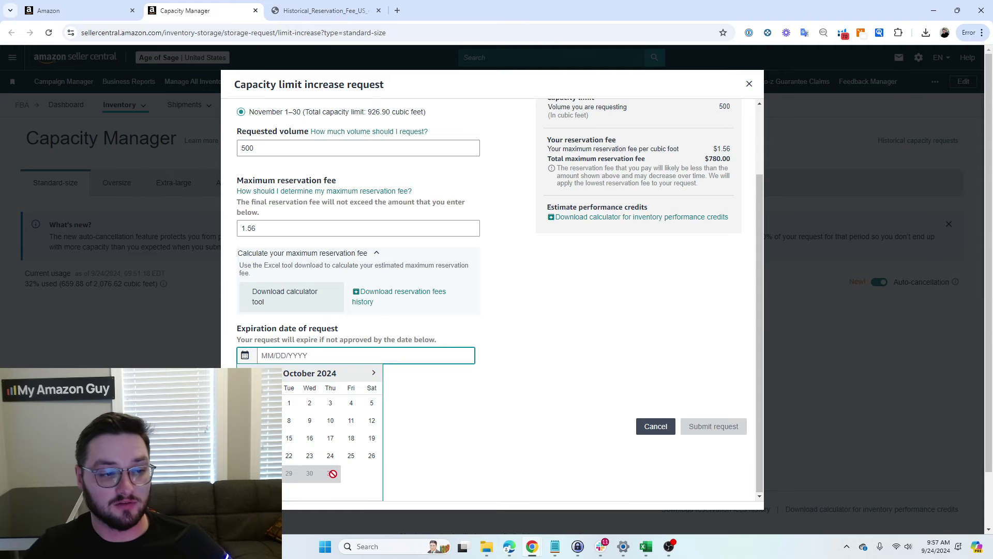
left_click(373, 372)
left_click(246, 373)
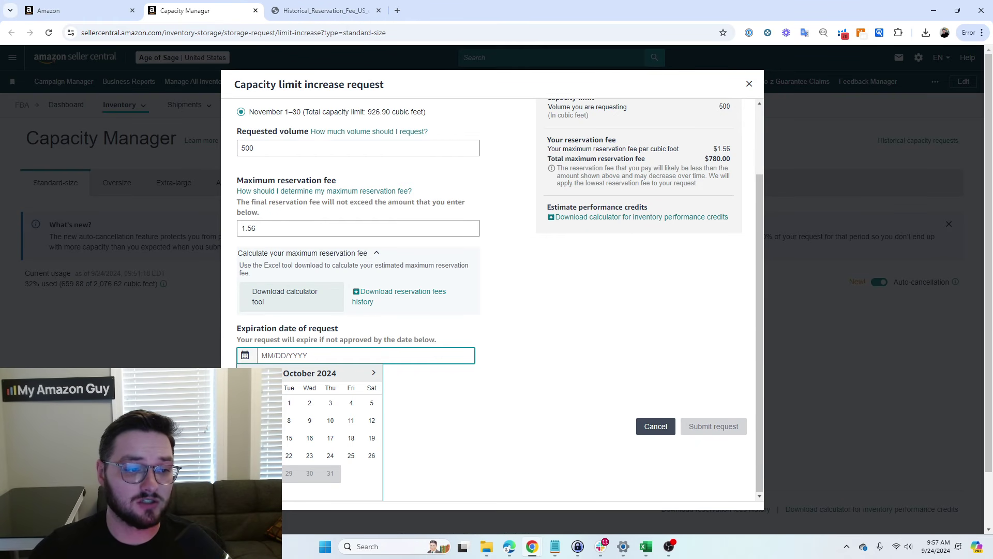
left_click(268, 438)
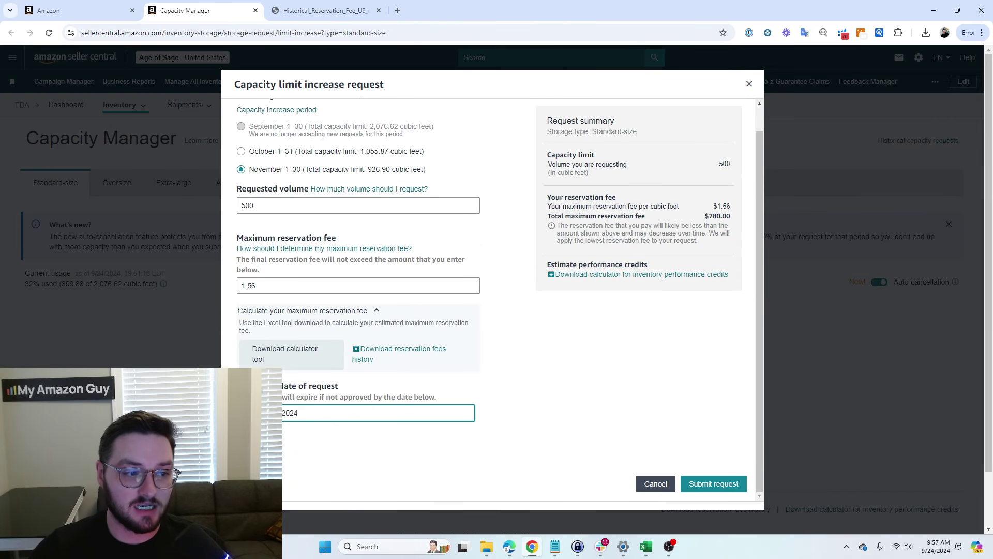
left_click_drag(336, 383, 285, 387)
left_click(297, 399)
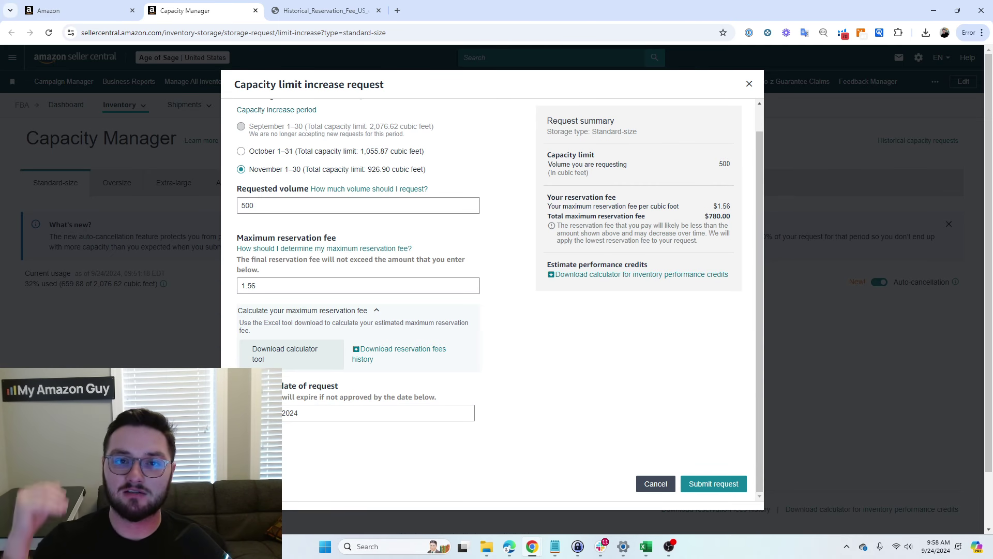
left_click(248, 412)
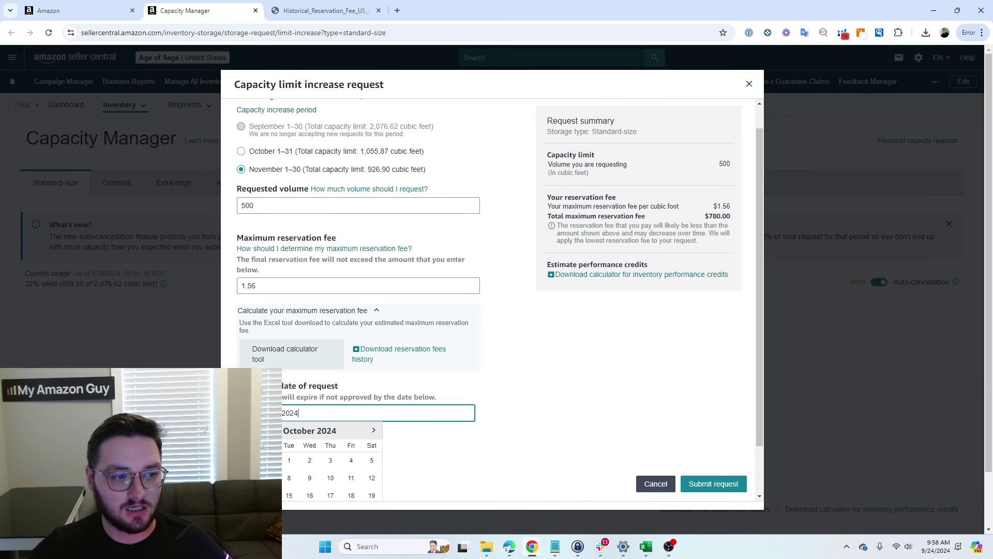
scroll(248, 413, "down", 1)
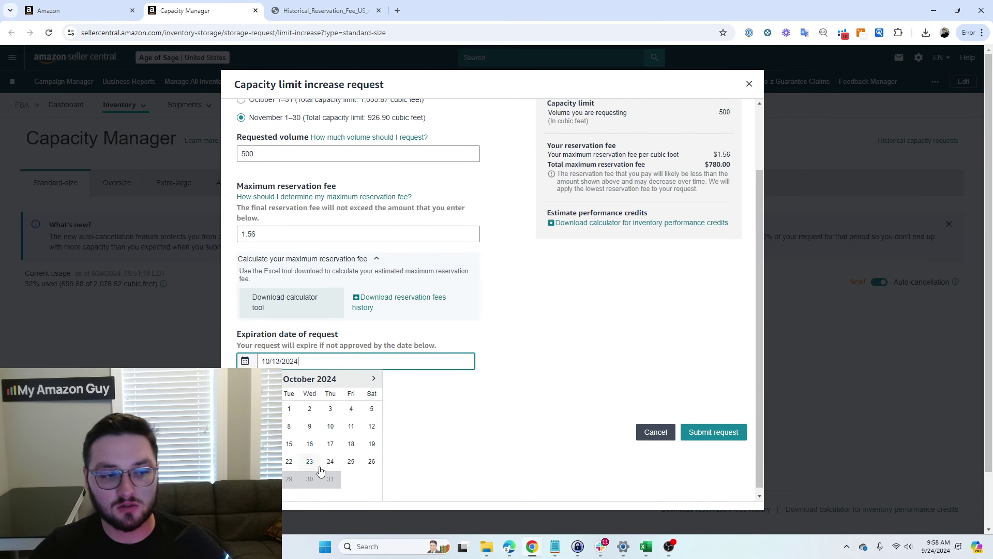
scroll(487, 435, "up", 1)
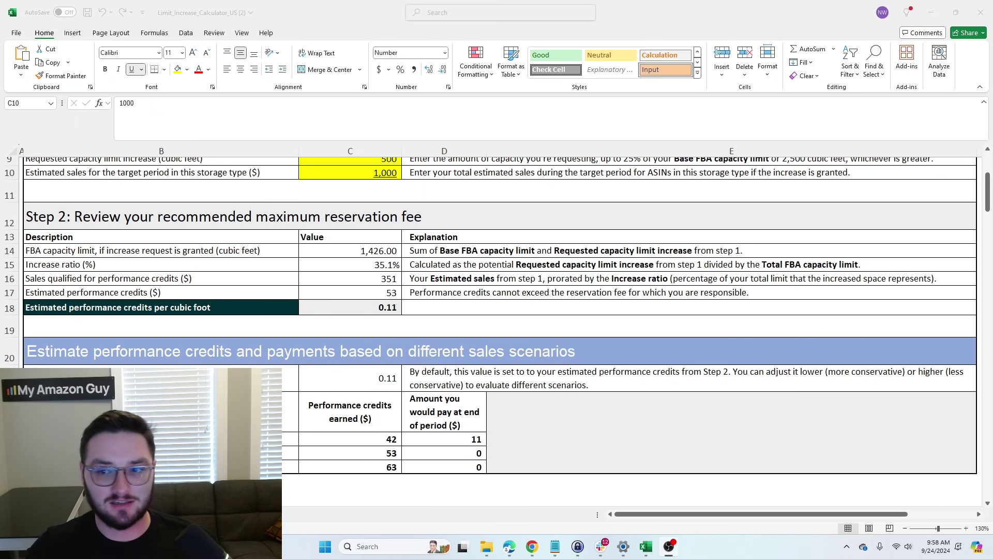
scroll(349, 264, "down", 2)
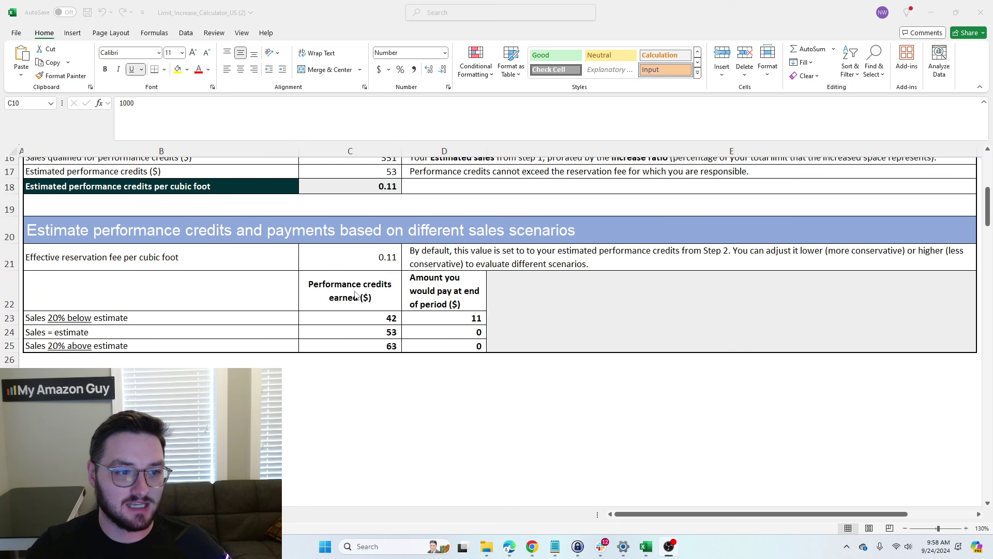
Step: Scroll to the sales scenarios and inspect cell C21's 0.11 effective reservation fee per cubic foot
left_click(349, 261)
left_click(282, 264)
left_click(333, 264)
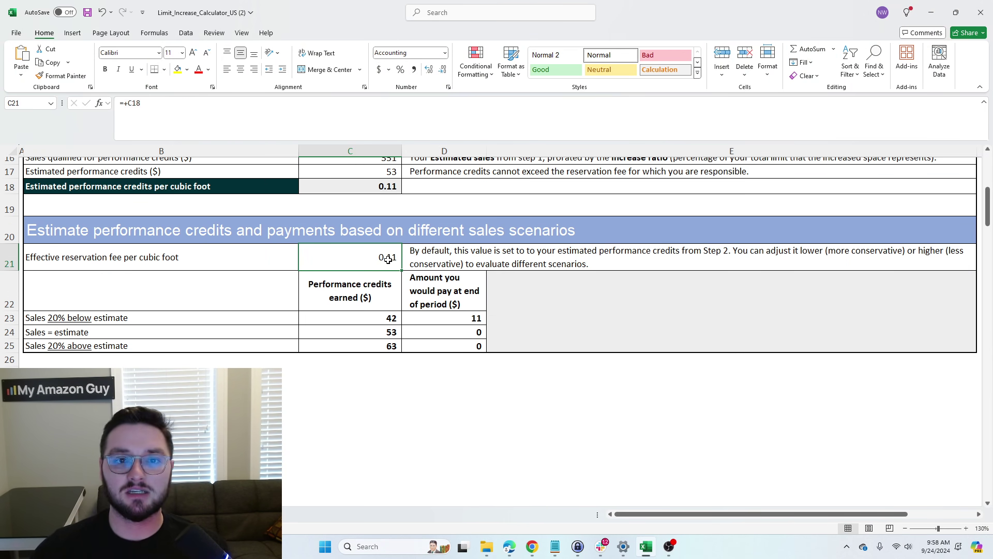